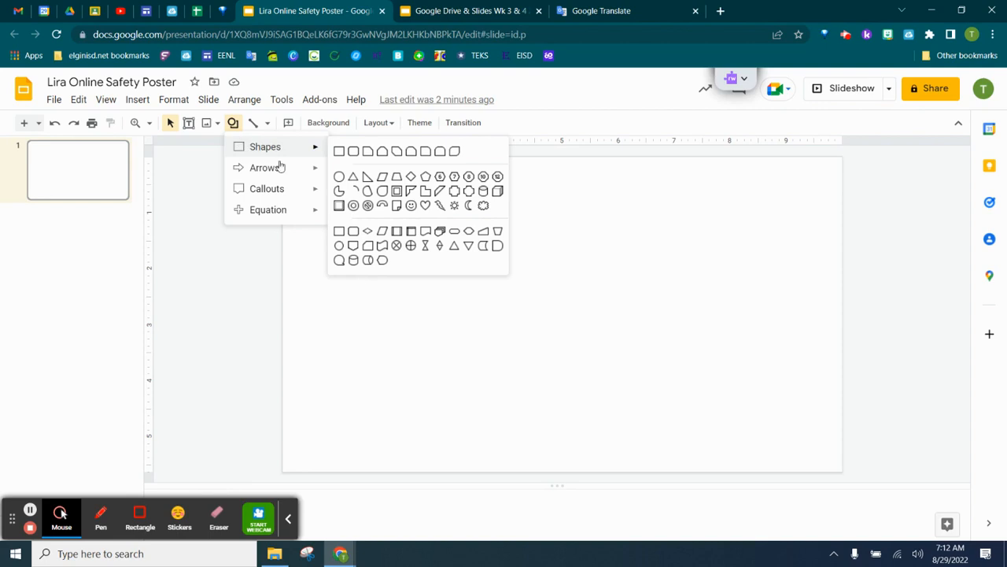
Step: Draw an oval about 1.5 inches wide and 1.4 inches high in the upper-left part of the slide
click(291, 151)
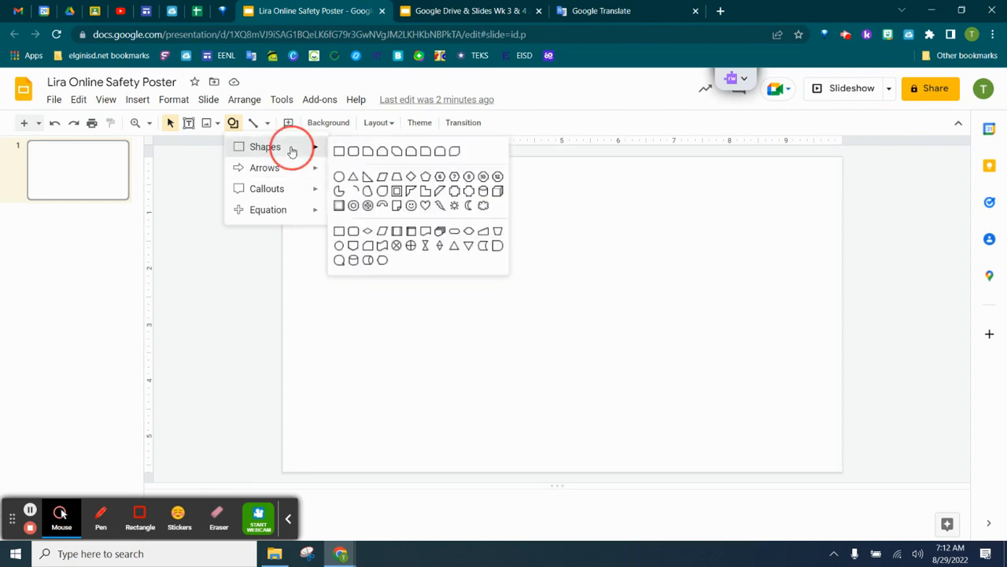
click(338, 186)
drag(369, 238, 455, 318)
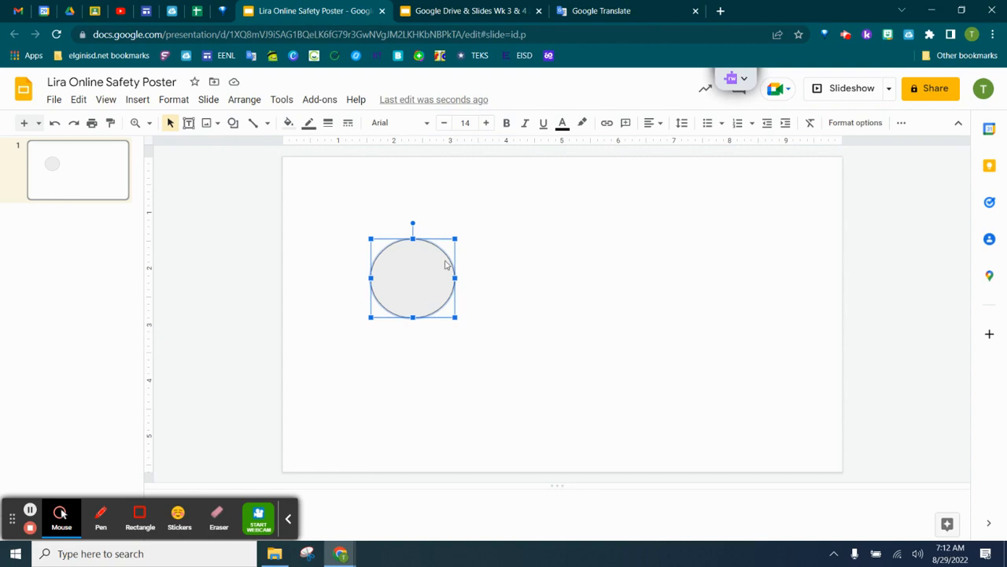
Step: Try a thick border weight on the oval and settle on a thin one
click(328, 123)
click(352, 169)
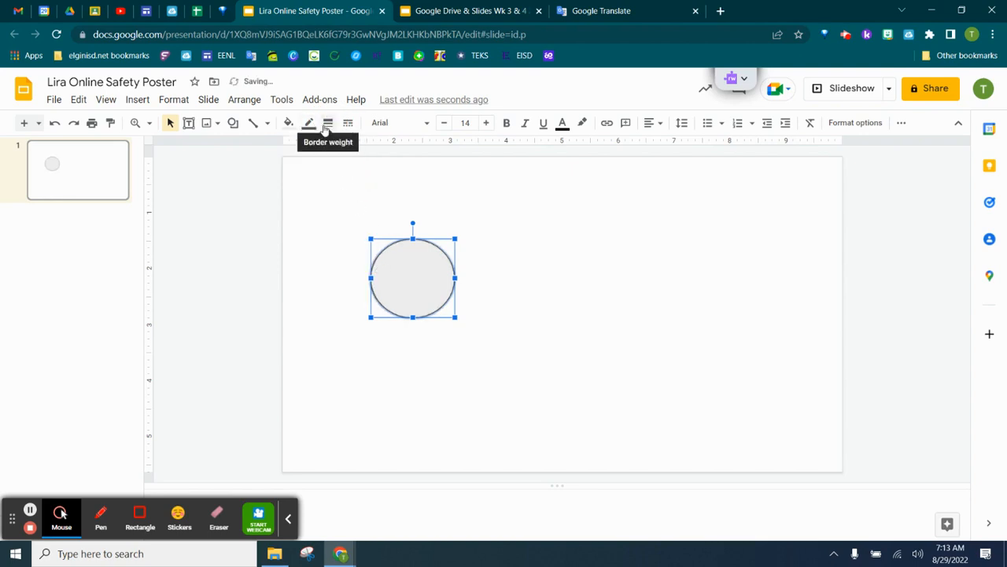
click(328, 123)
click(353, 252)
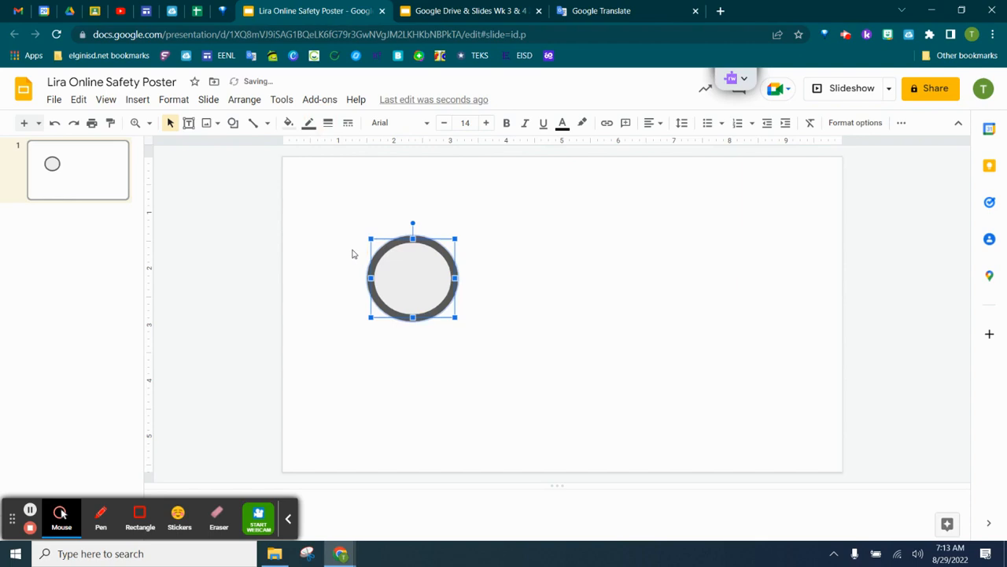
click(328, 123)
click(348, 169)
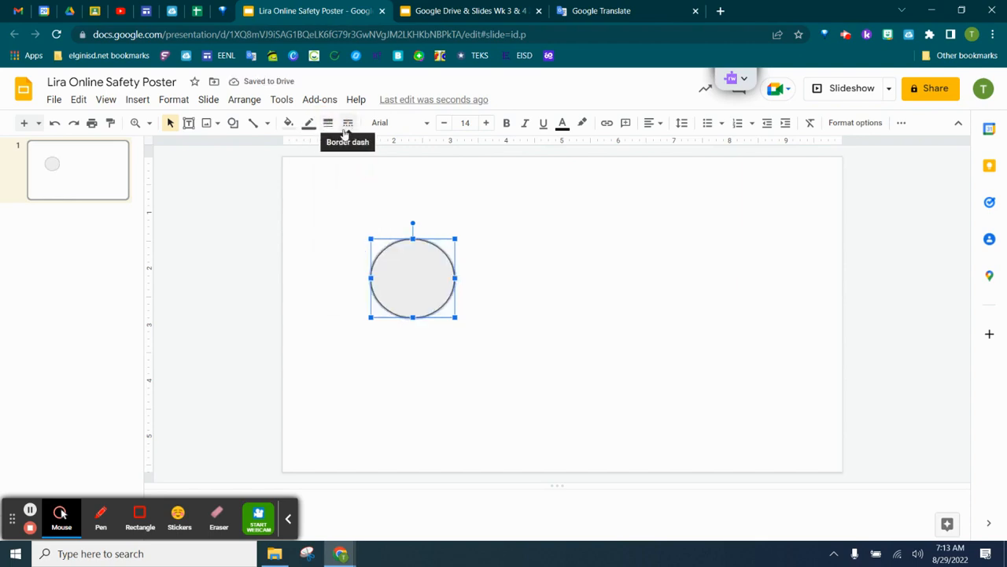
Step: Try dotted and dash-dot border styles on the oval, and restore the solid line
click(347, 123)
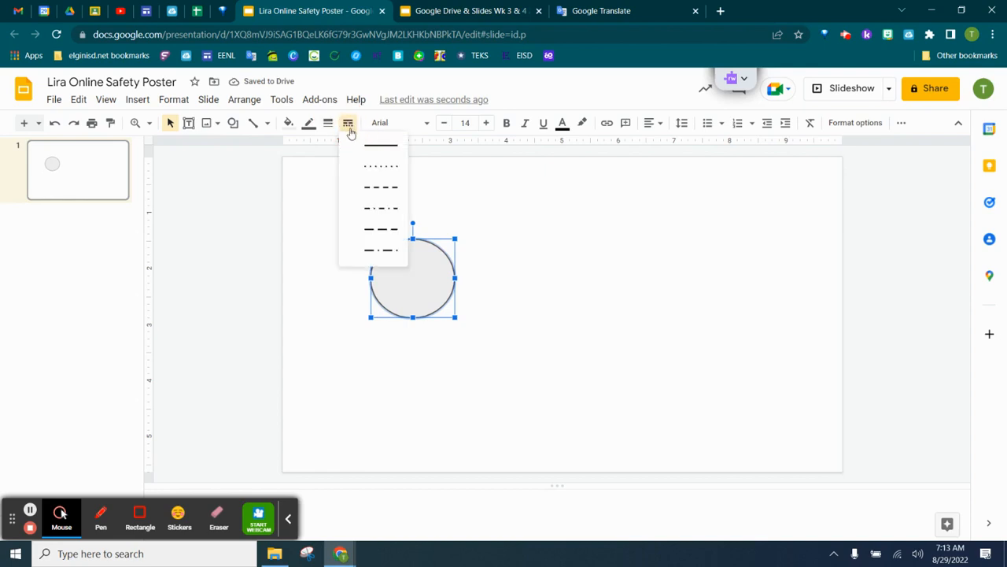
click(375, 167)
click(348, 124)
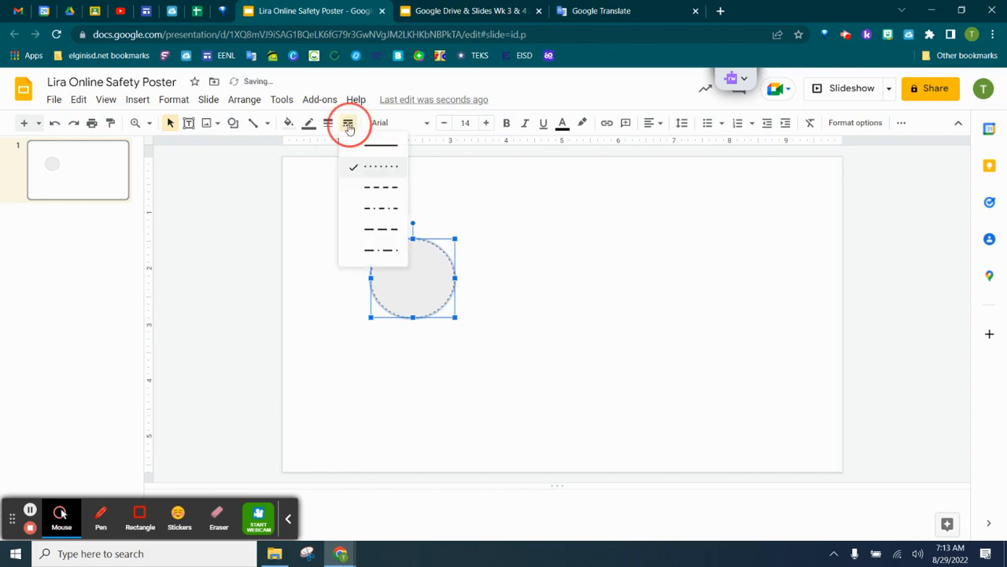
click(375, 207)
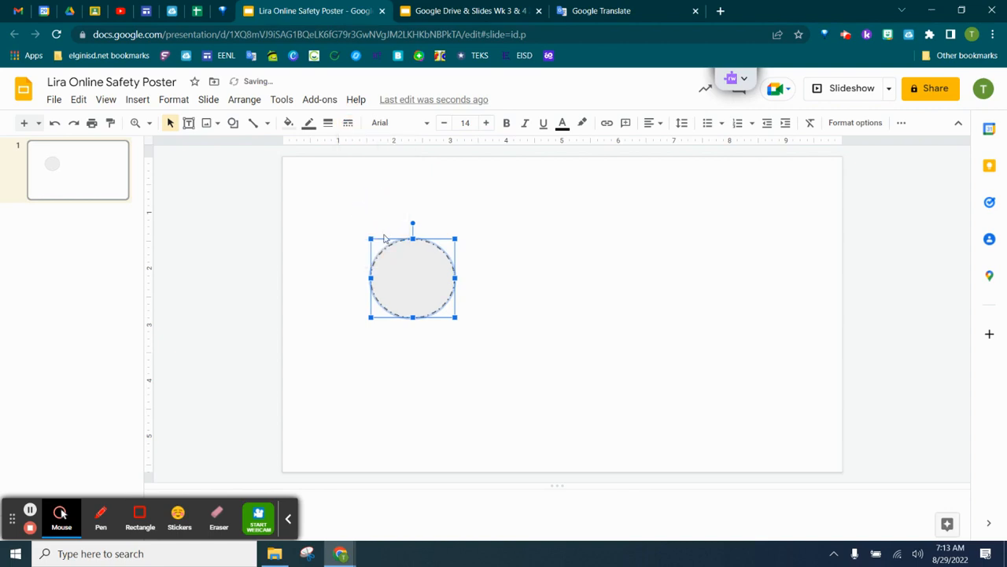
click(347, 123)
click(377, 149)
Step: Give the oval a light peach fill and a border in the same colour
click(289, 123)
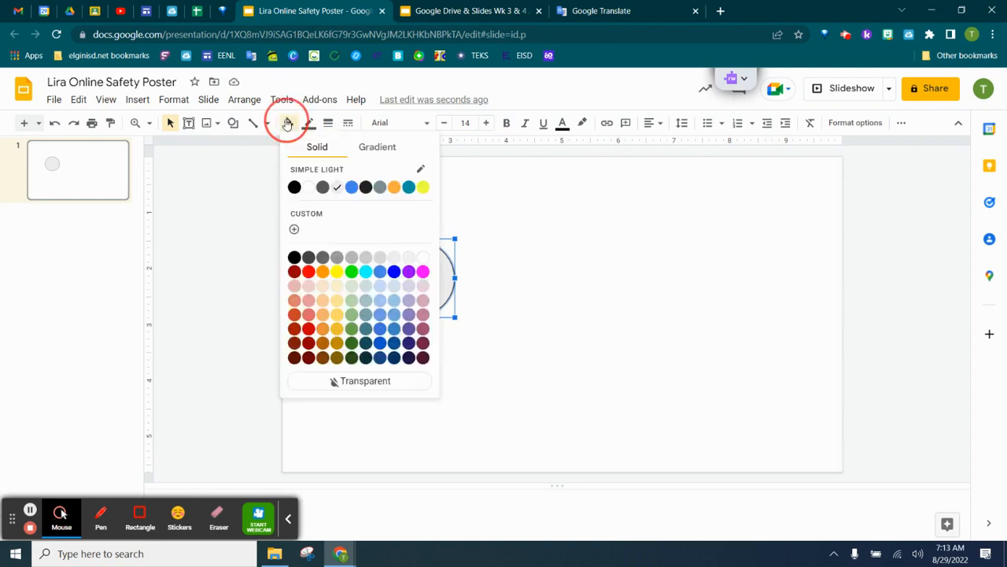
click(323, 299)
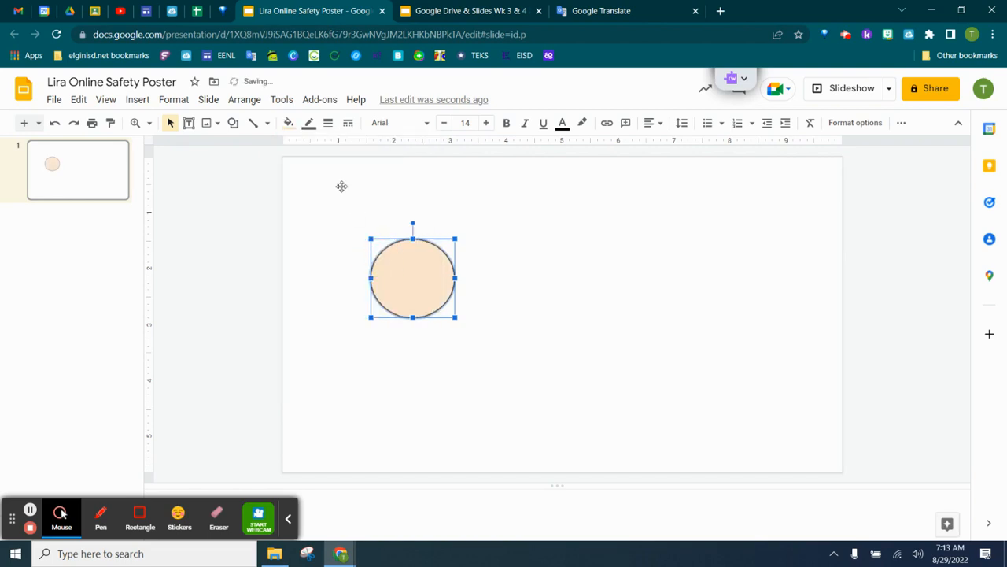
click(309, 124)
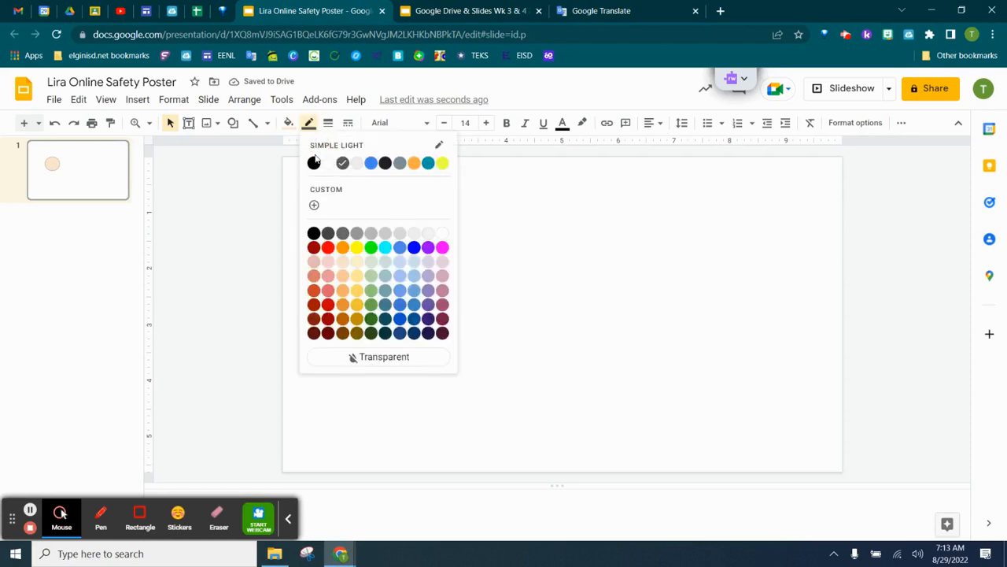
click(339, 264)
click(328, 270)
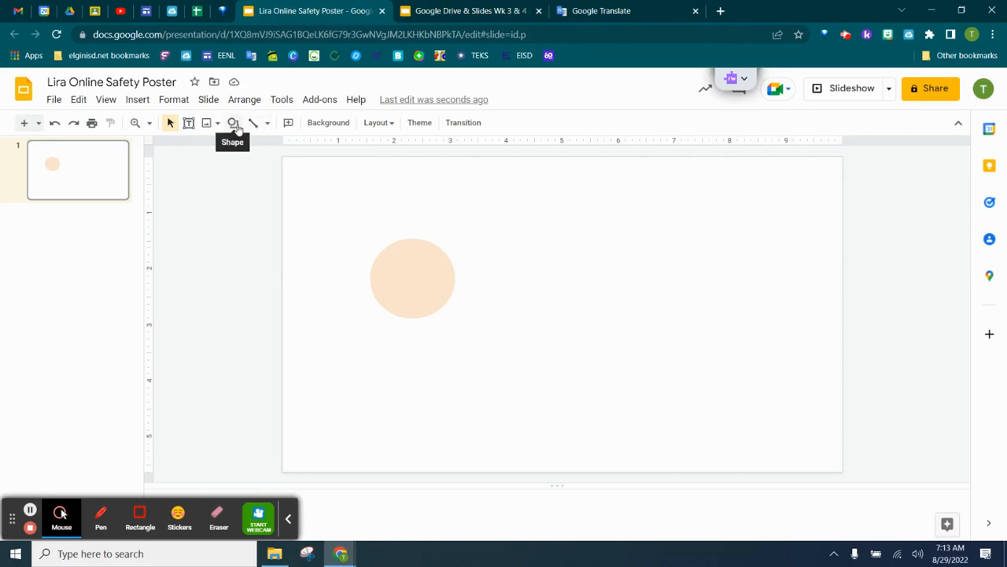
Step: Draw a flat cloud shape about 1.6 inches wide and 0.5 inches high across the top of the peach oval
click(234, 123)
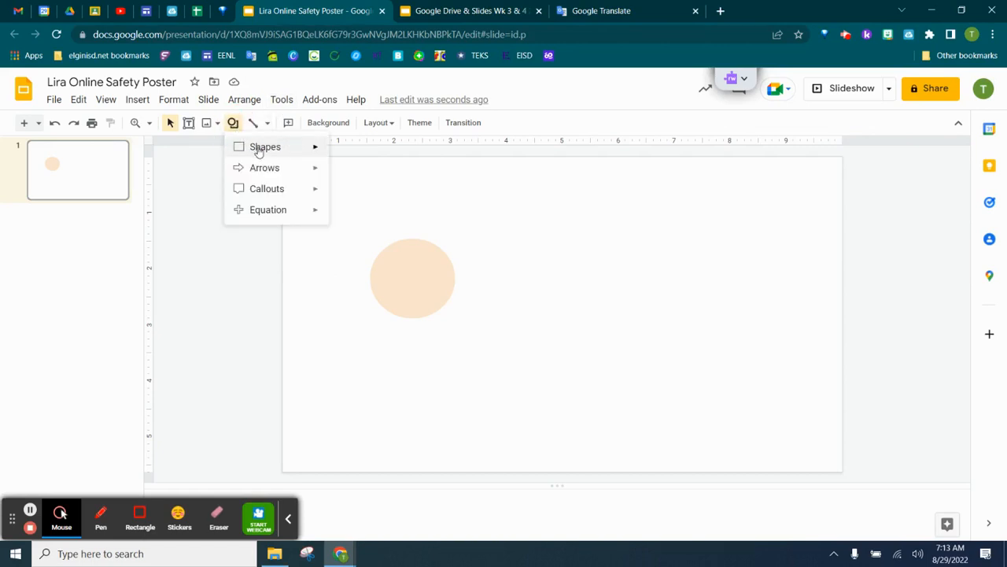
mouse_move(259, 152)
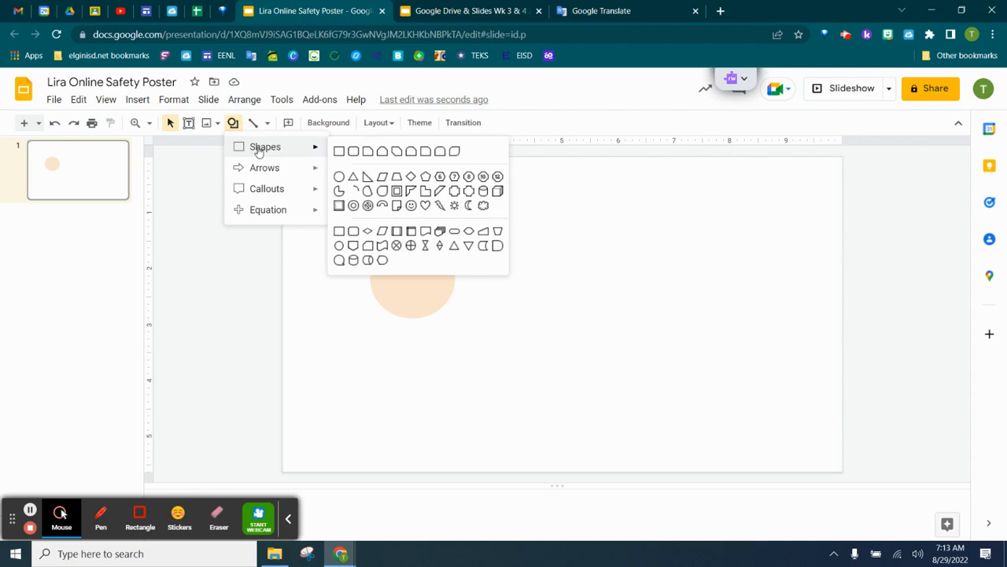
click(484, 204)
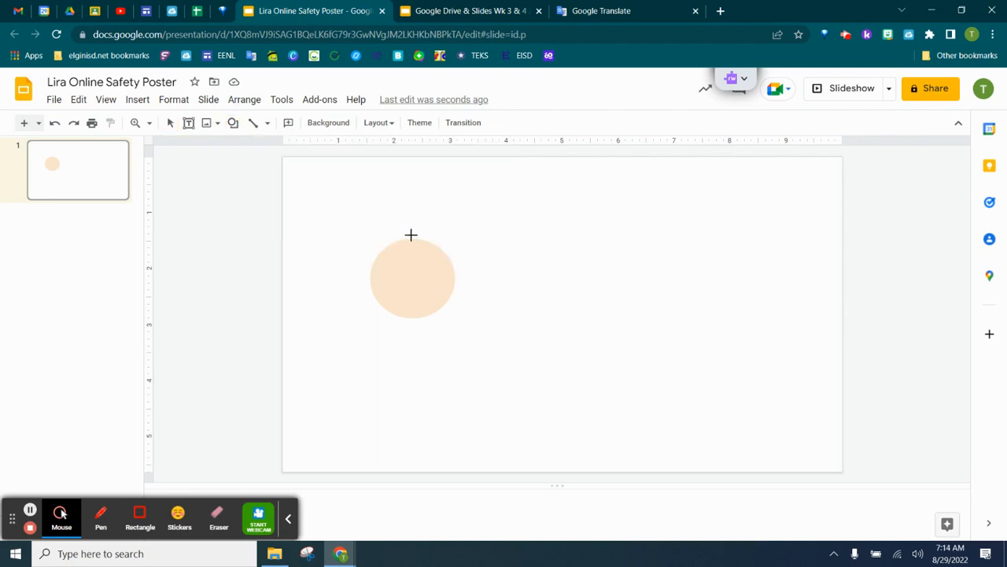
drag(385, 232, 364, 244)
drag(439, 245, 451, 244)
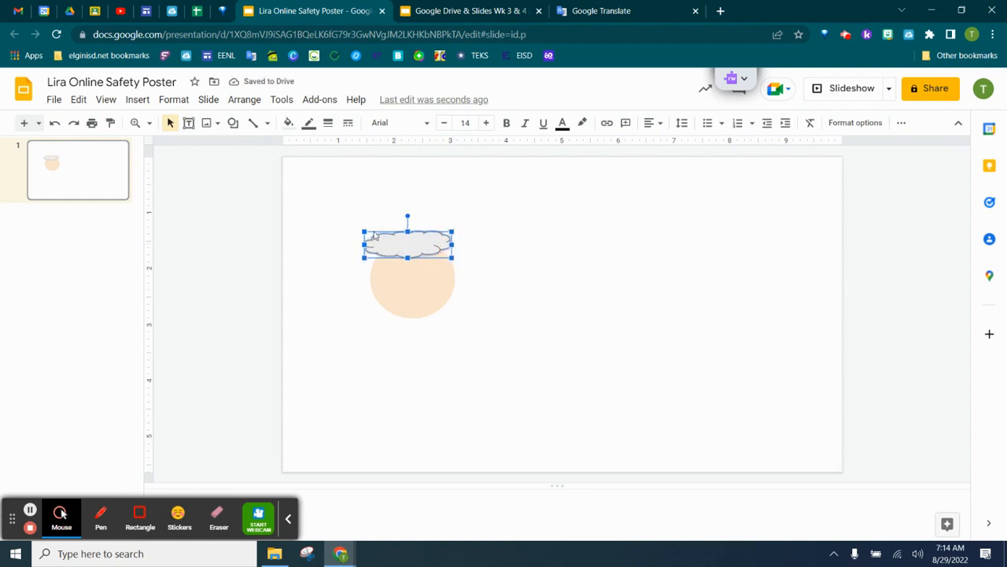
Step: Duplicate the cloud, rotate the copy upright and place it along the right side of the face
right_click(390, 237)
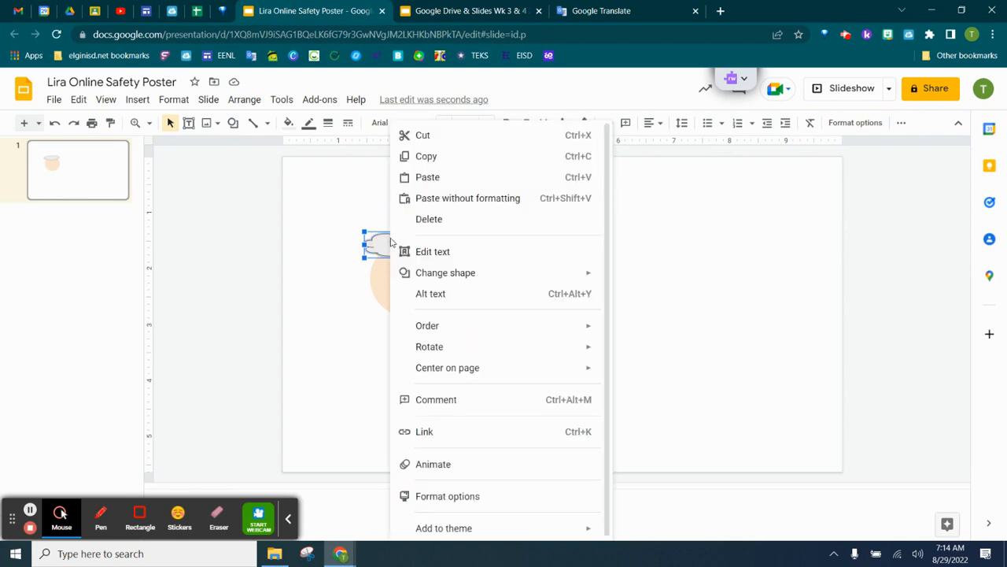
click(421, 156)
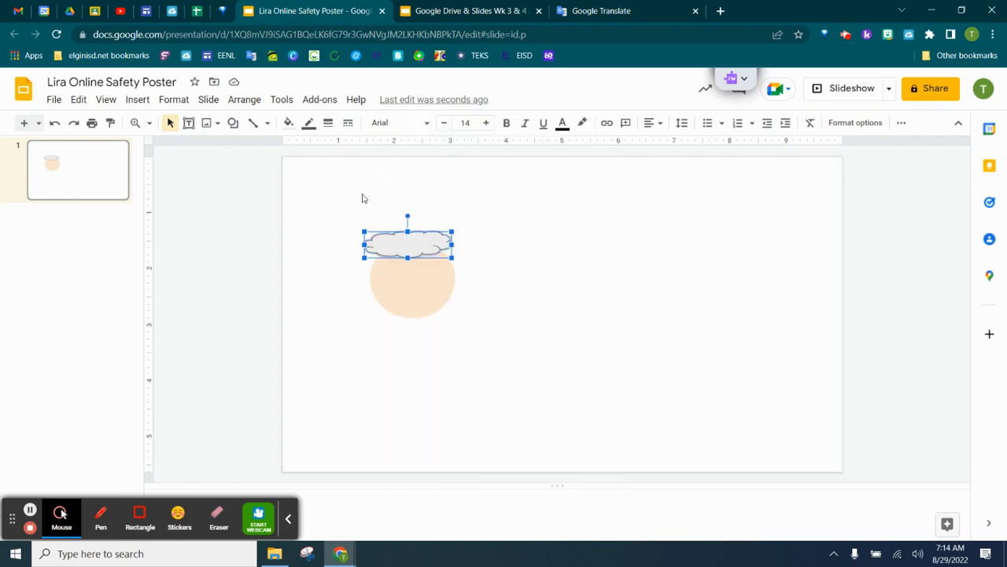
right_click(362, 198)
click(400, 250)
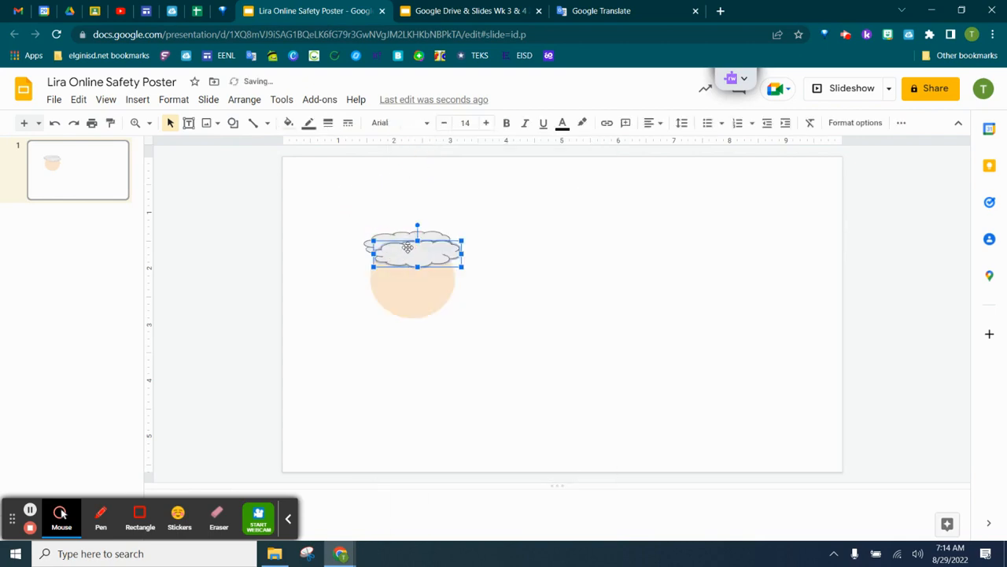
drag(410, 248, 528, 264)
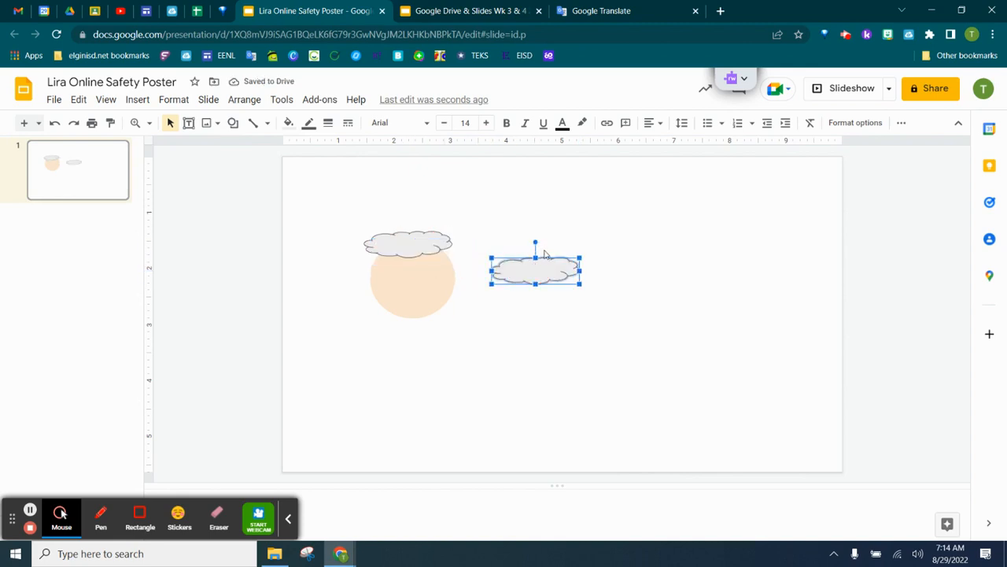
drag(536, 239, 439, 276)
Step: Duplicate the upright cloud and place the copy along the left side of the face
right_click(447, 259)
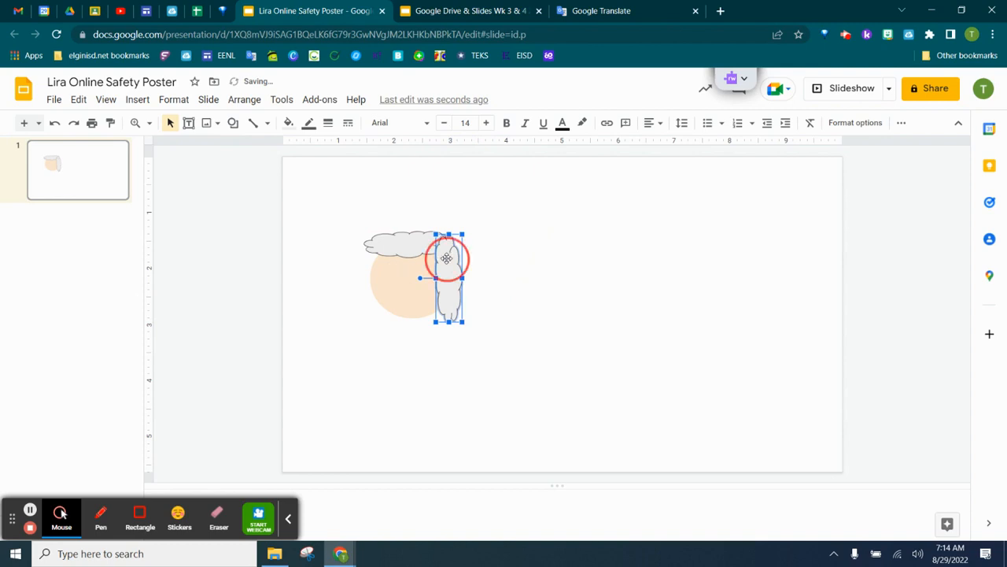
click(482, 157)
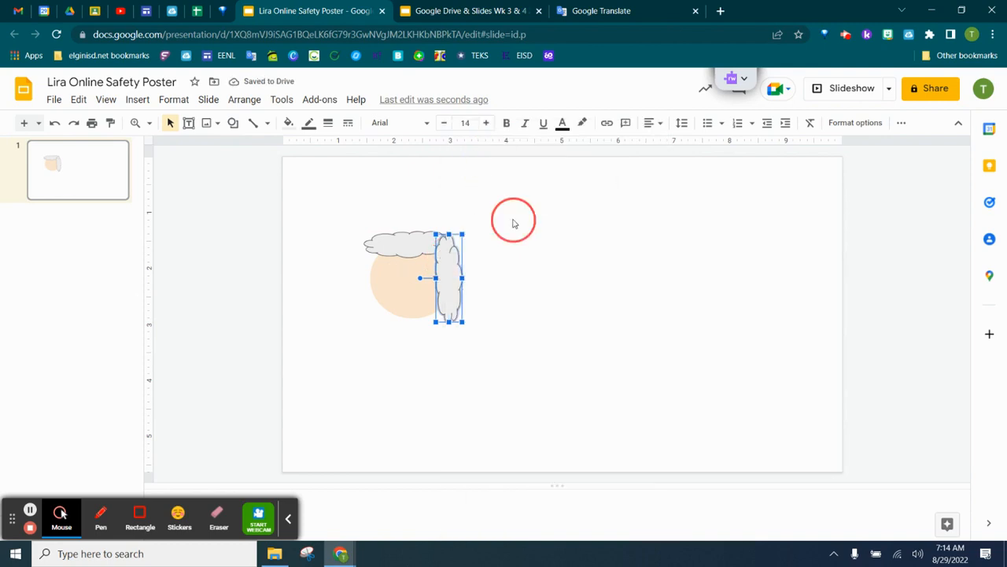
right_click(523, 229)
click(554, 279)
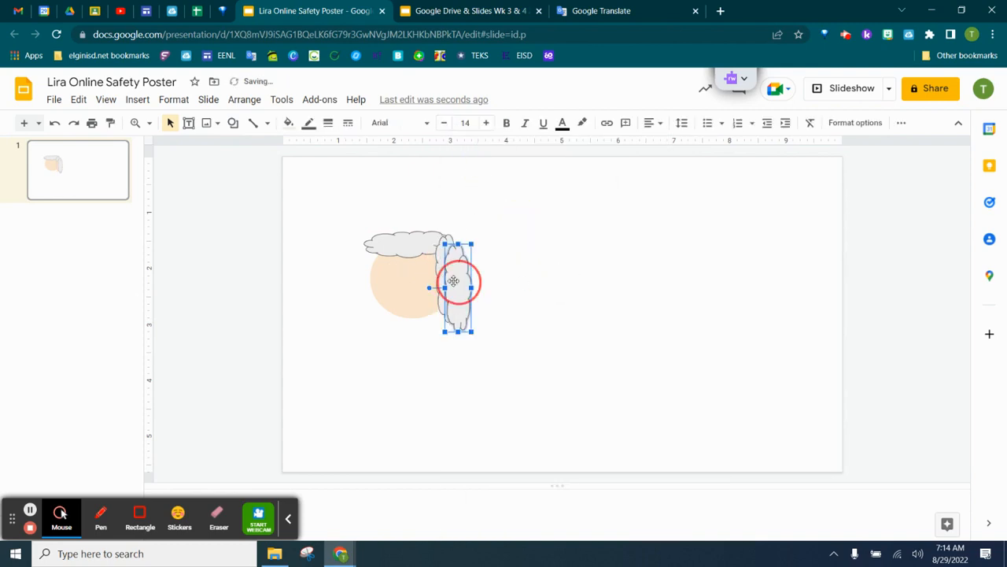
drag(459, 281, 375, 278)
Step: Fill all three cloud shapes around the face with dark red
click(416, 242)
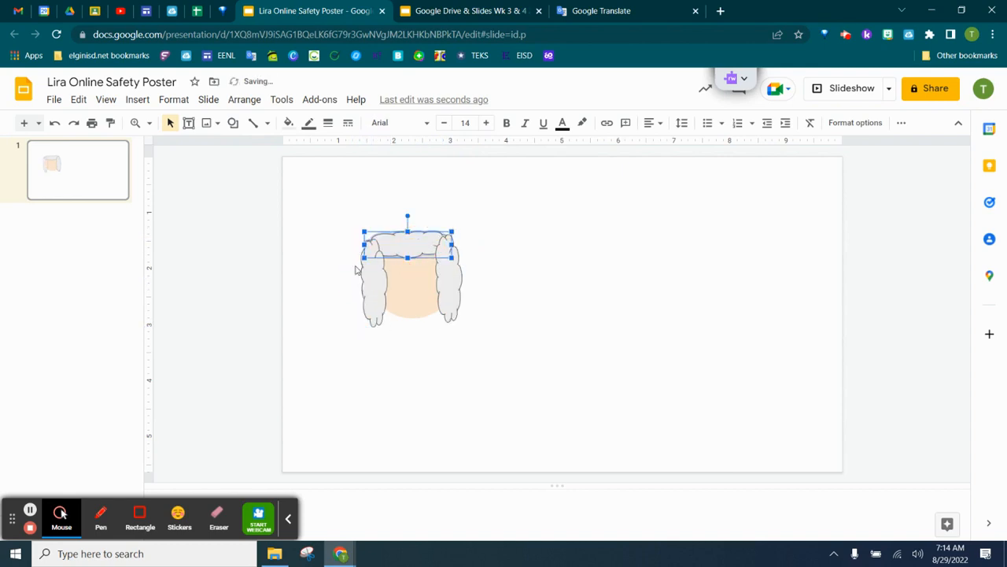
click(288, 122)
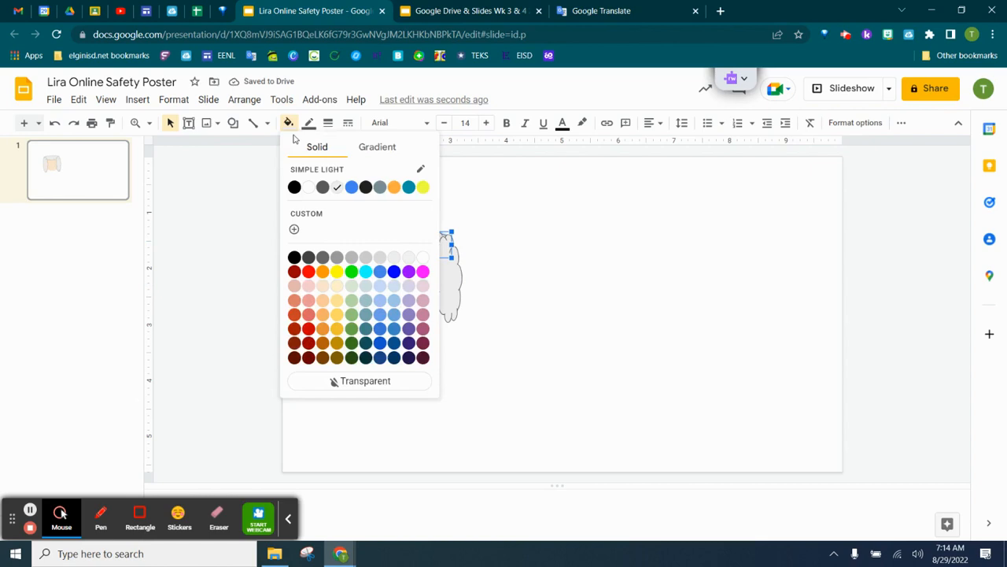
click(294, 272)
click(367, 282)
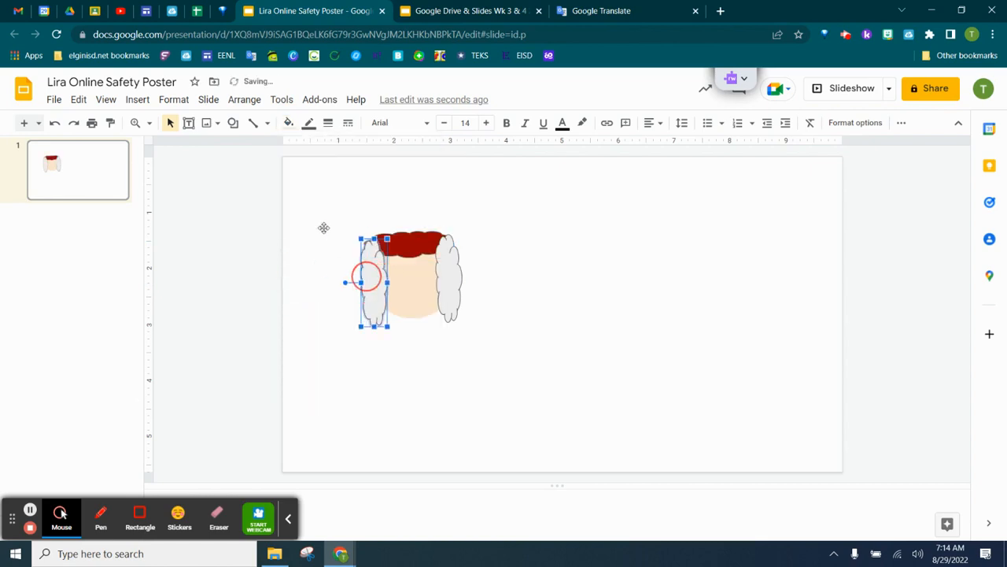
click(288, 123)
click(294, 272)
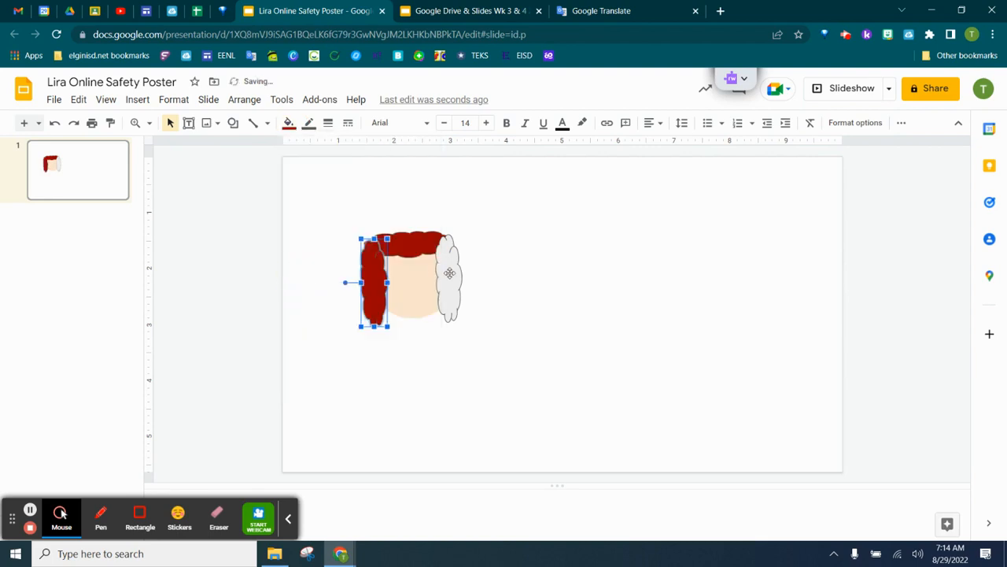
click(450, 273)
click(289, 123)
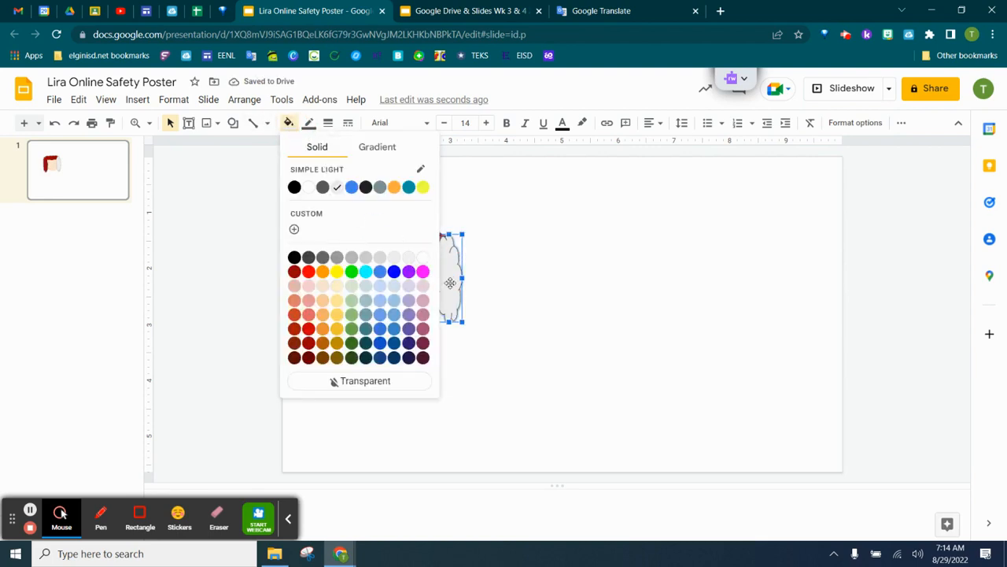
click(294, 271)
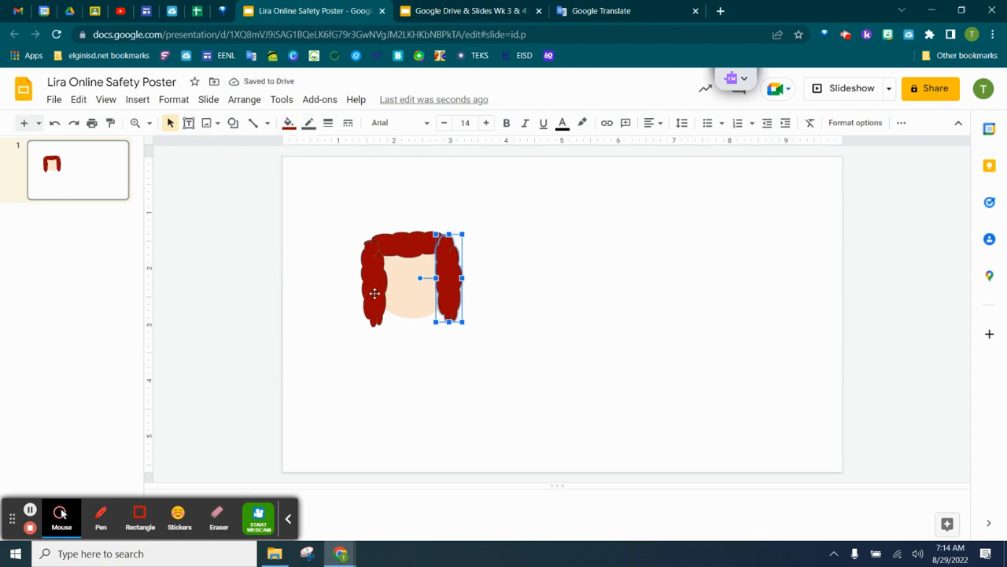
Step: Set the border colour of all three hair clouds to the same dark red as their fill
click(311, 127)
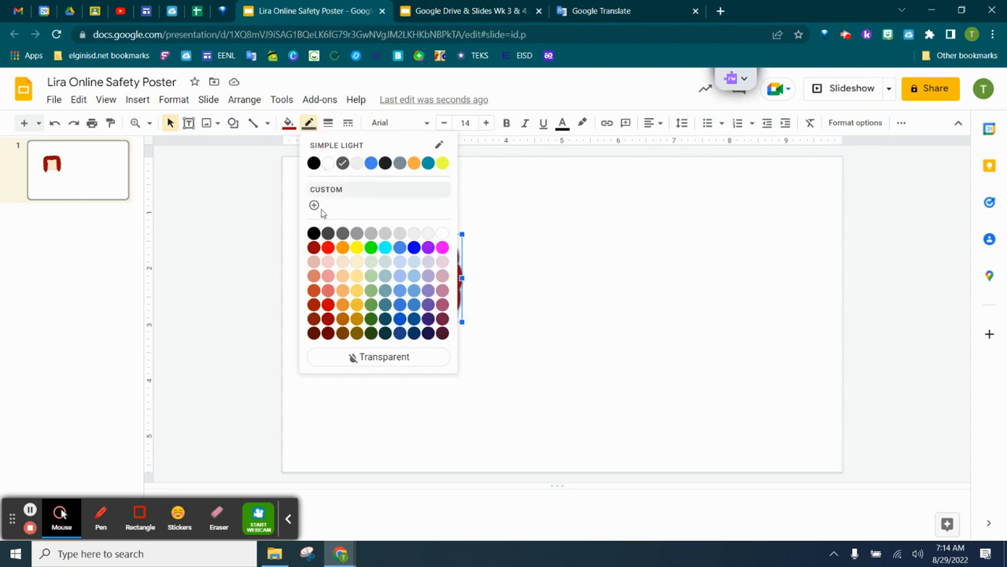
click(314, 248)
click(415, 254)
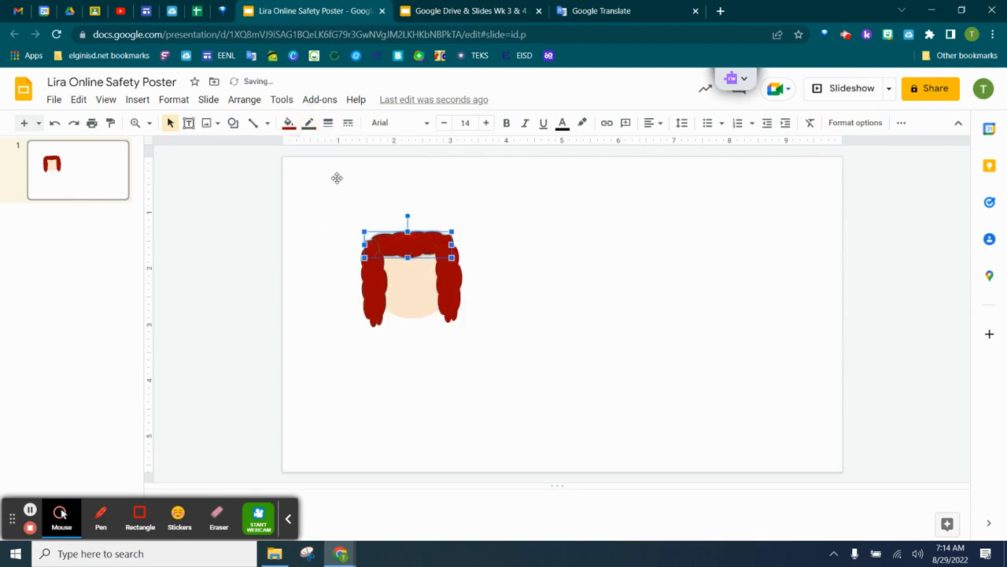
click(308, 126)
click(313, 248)
click(370, 278)
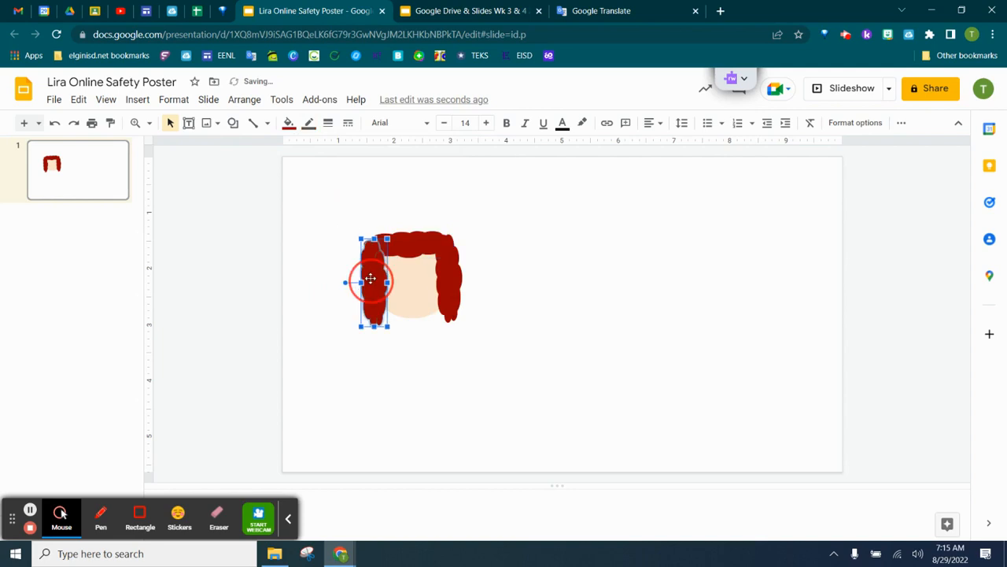
click(308, 126)
click(313, 248)
click(412, 380)
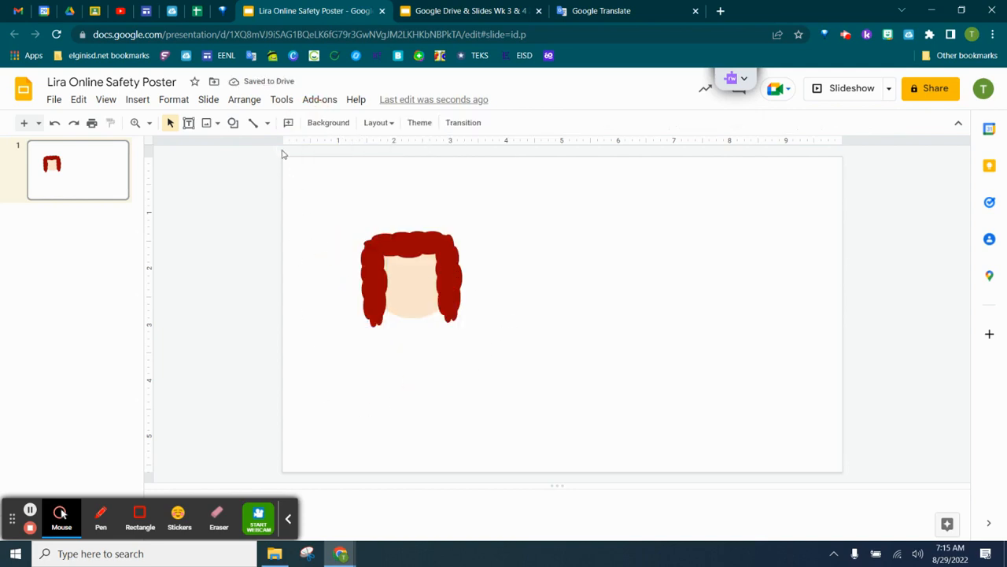
Step: Draw a small circle for an eye on the left half of the face, just below the hair
click(233, 124)
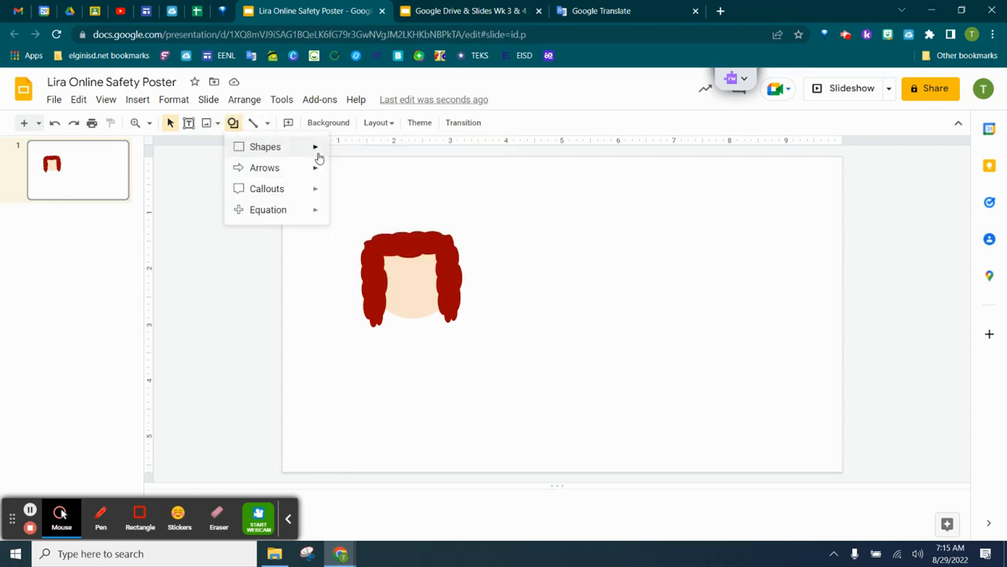
mouse_move(317, 157)
click(344, 177)
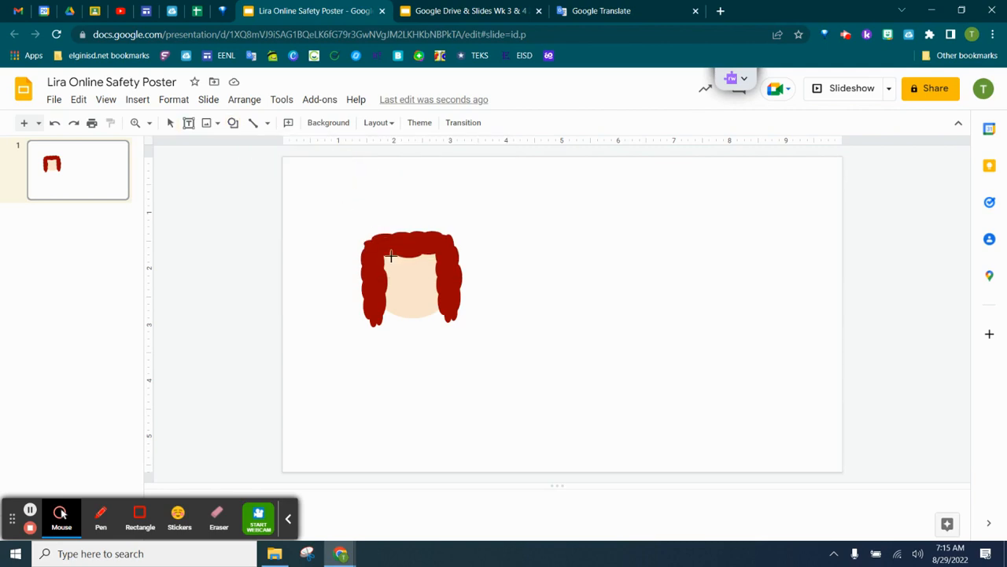
drag(389, 262, 405, 277)
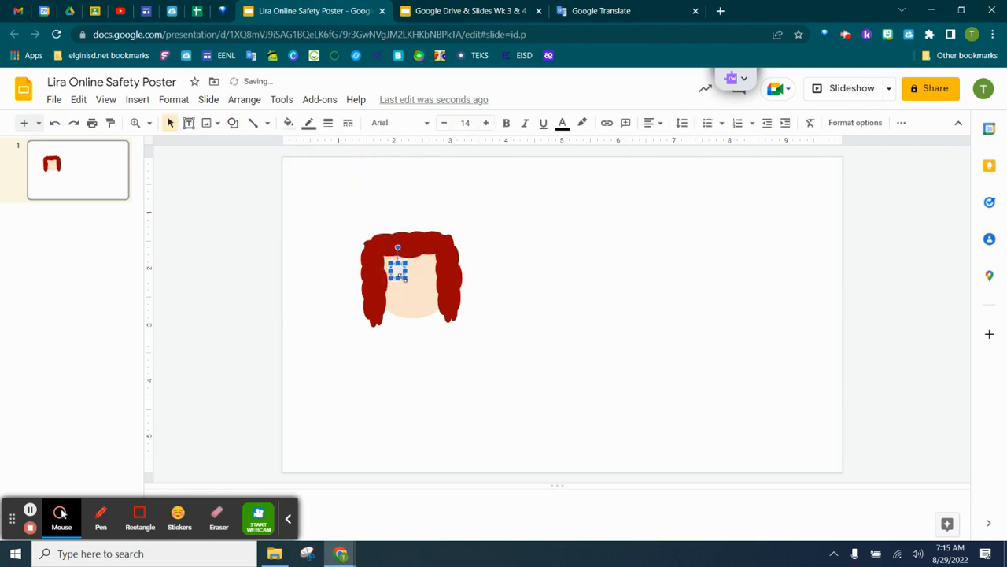
right_click(397, 270)
click(427, 155)
click(323, 195)
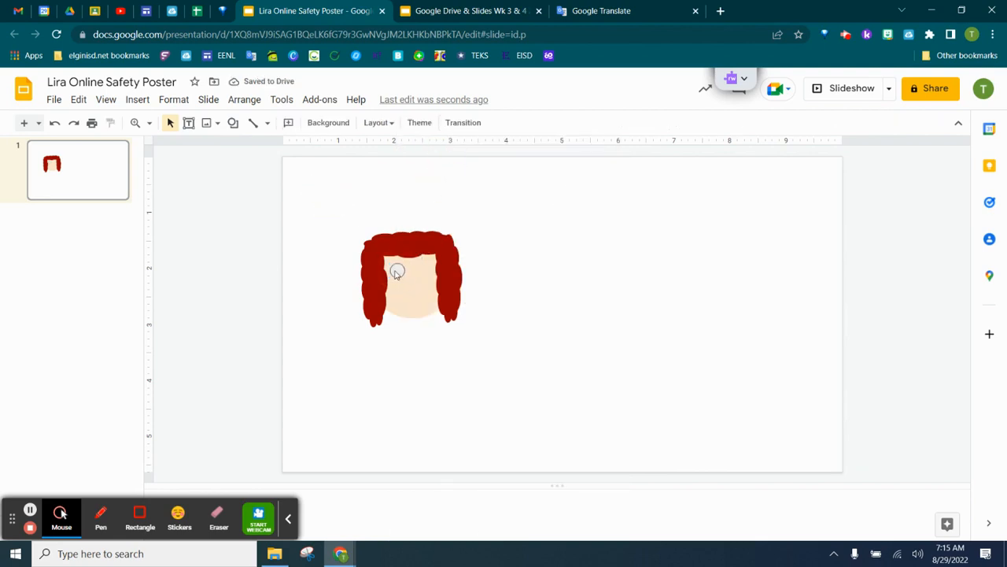
Step: Set both the fill and the border colour of the eye circle to white
click(398, 271)
click(288, 124)
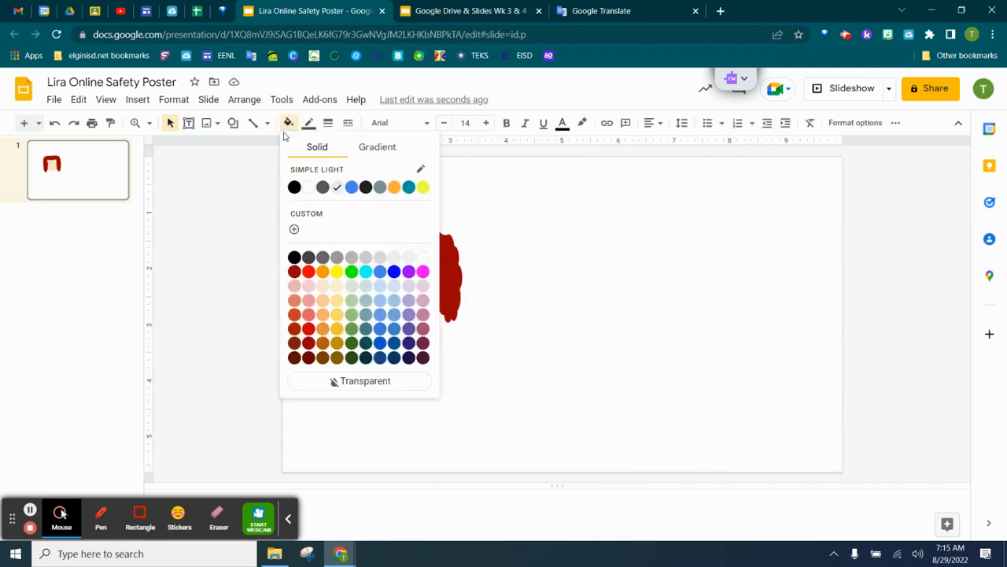
click(308, 189)
click(309, 123)
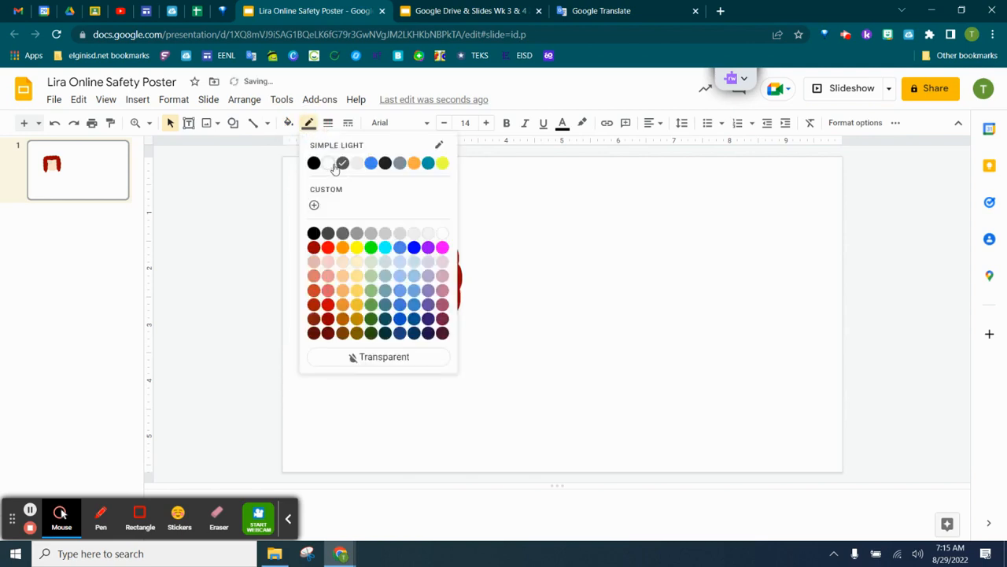
click(332, 164)
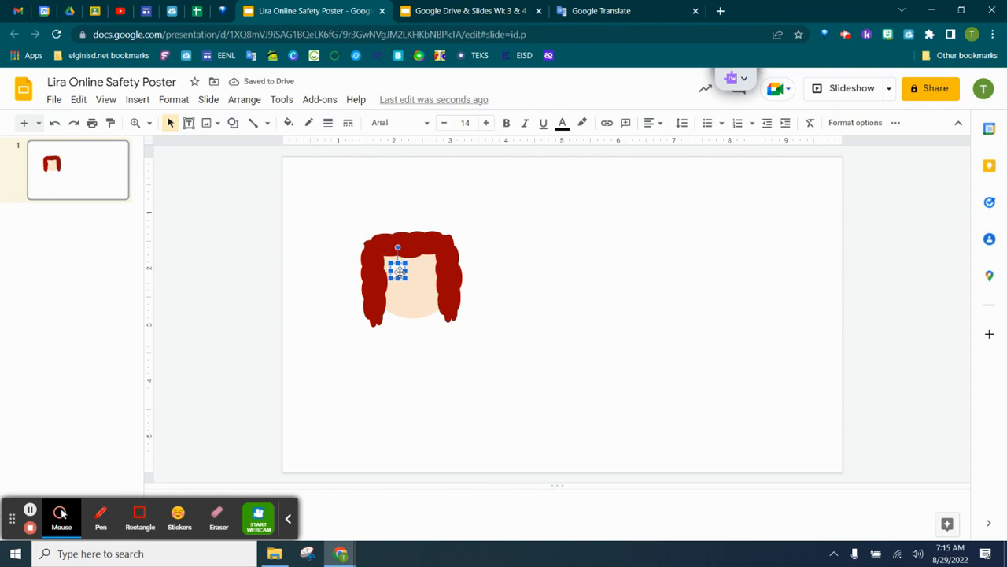
Step: Duplicate the white eye circle and place the copy level with it on the right half of the face
right_click(398, 272)
click(435, 157)
right_click(509, 262)
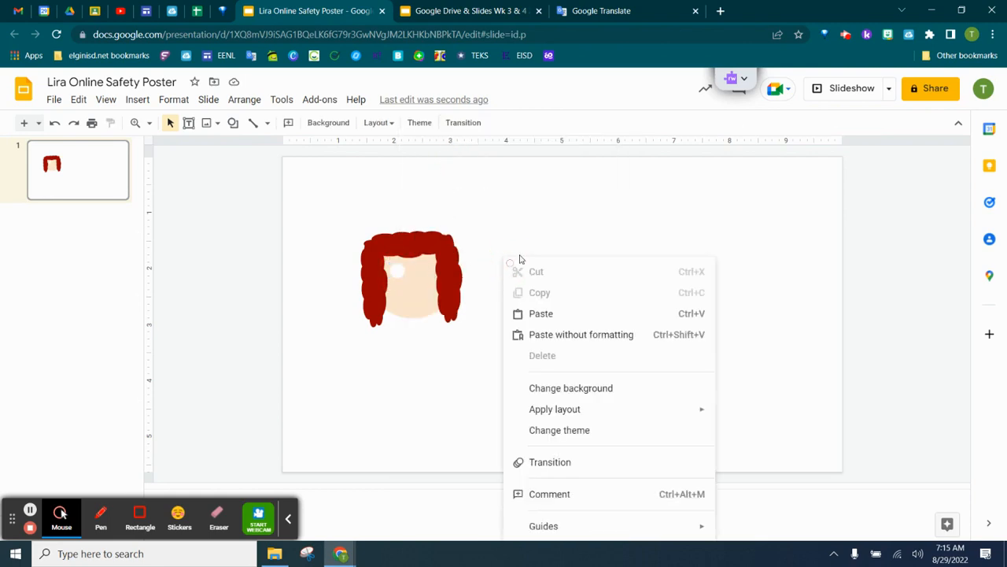
click(540, 313)
drag(407, 279, 423, 271)
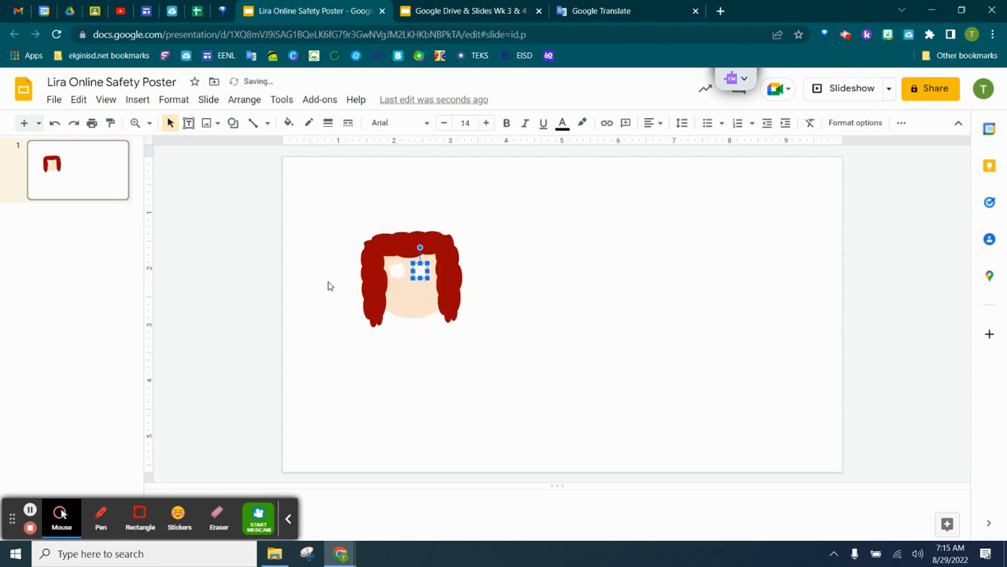
Step: Draw a tiny circle as a pupil in the centre of the left eye and fill it with blue
click(233, 123)
mouse_move(262, 146)
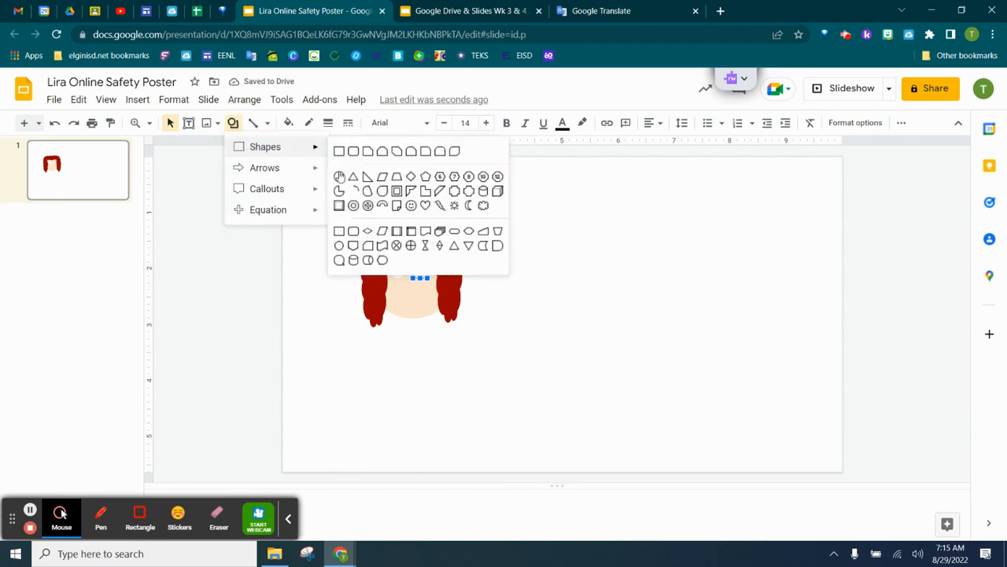
click(339, 175)
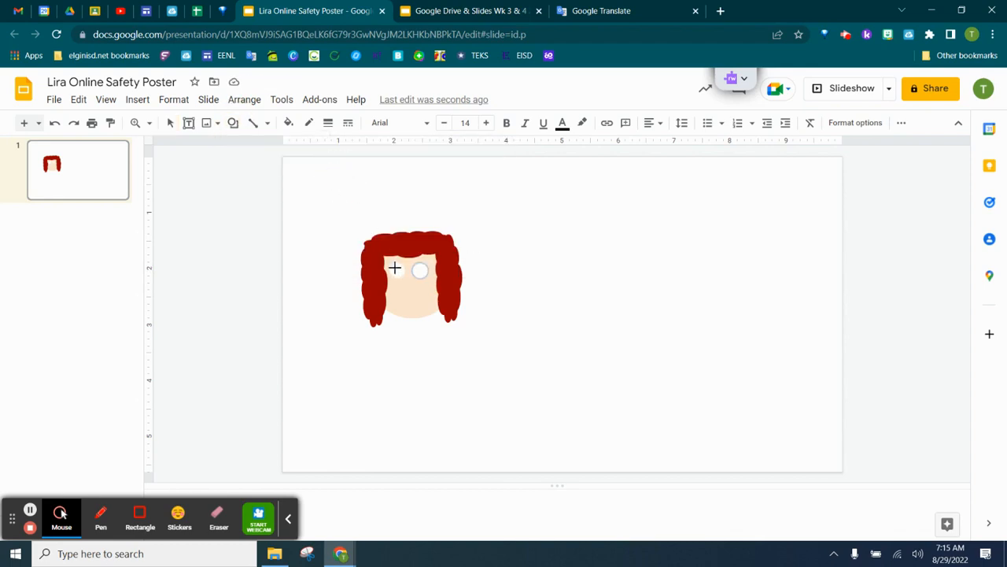
drag(394, 268, 401, 275)
click(290, 125)
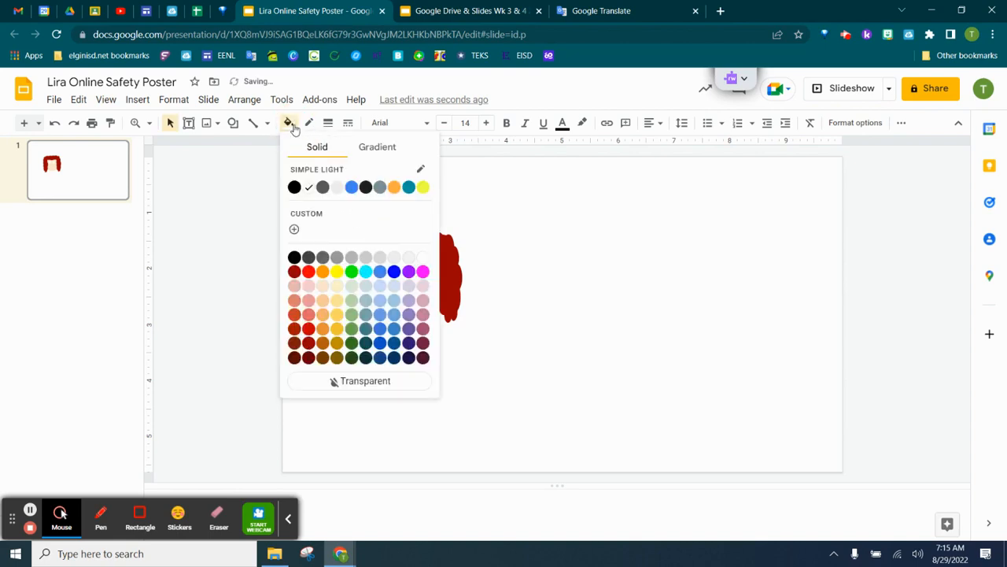
click(352, 187)
click(510, 253)
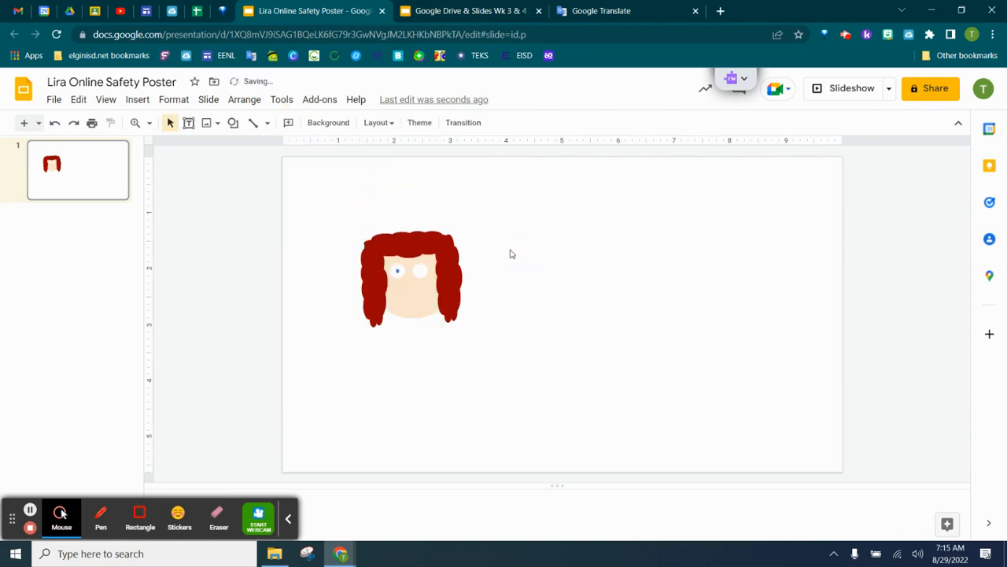
Step: Duplicate the blue pupil and place the copy in the centre of the right eye, keeping the face in its original position
click(393, 272)
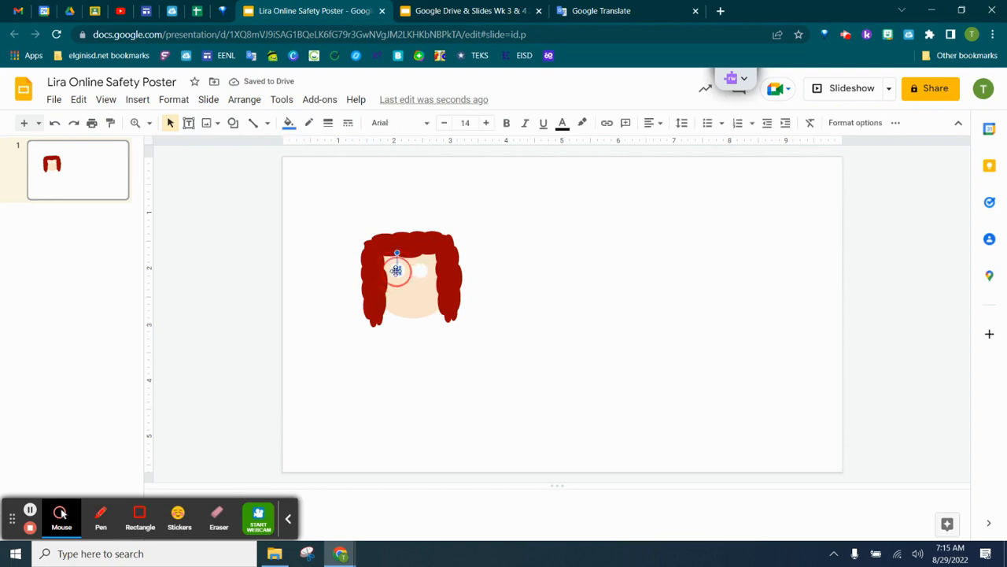
click(403, 268)
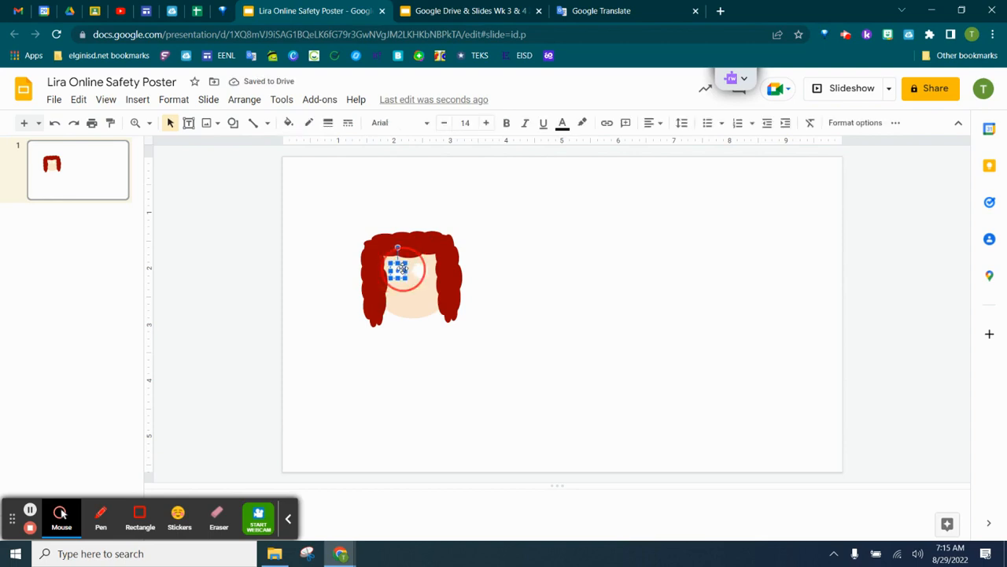
click(400, 271)
right_click(399, 271)
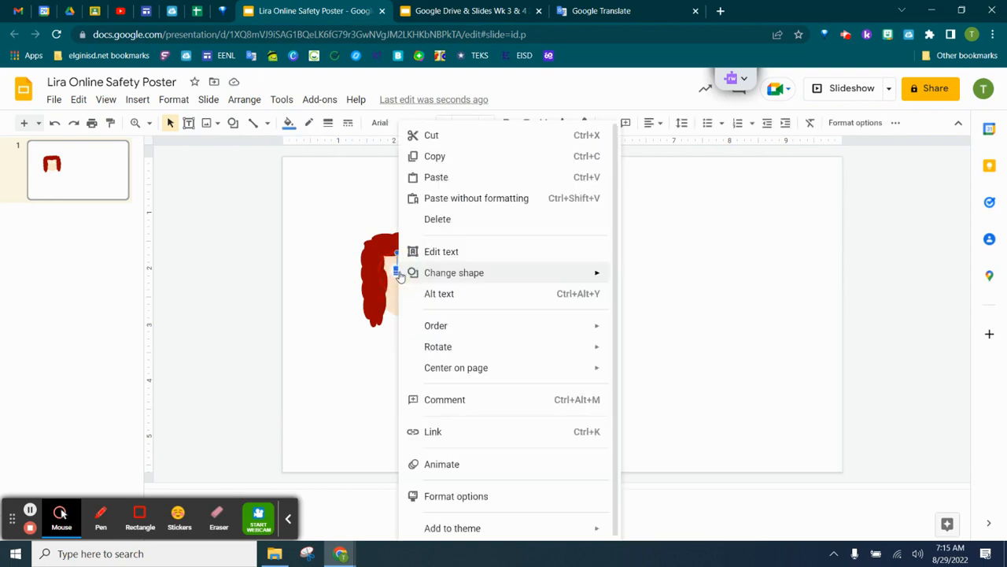
click(432, 153)
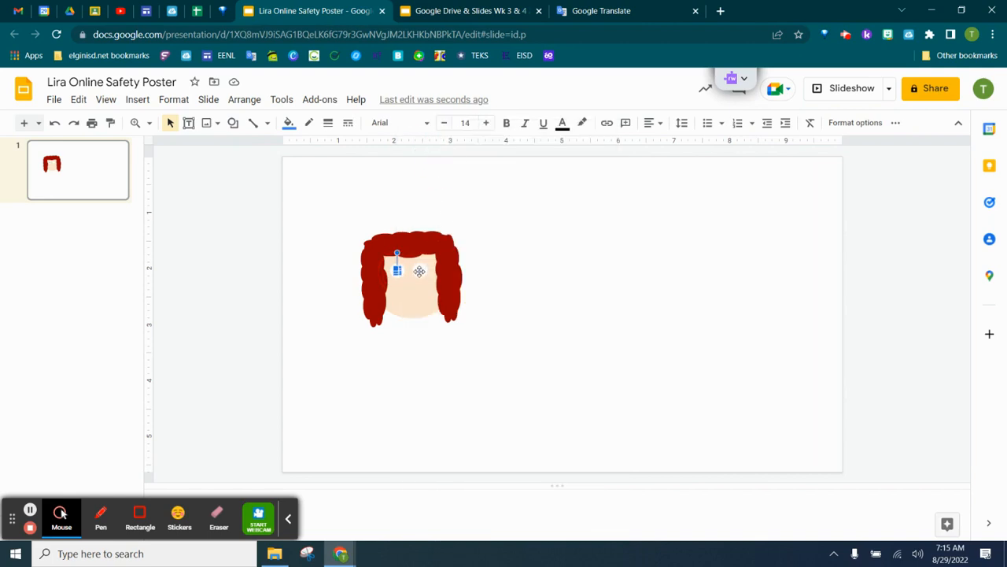
right_click(515, 270)
click(542, 315)
click(405, 290)
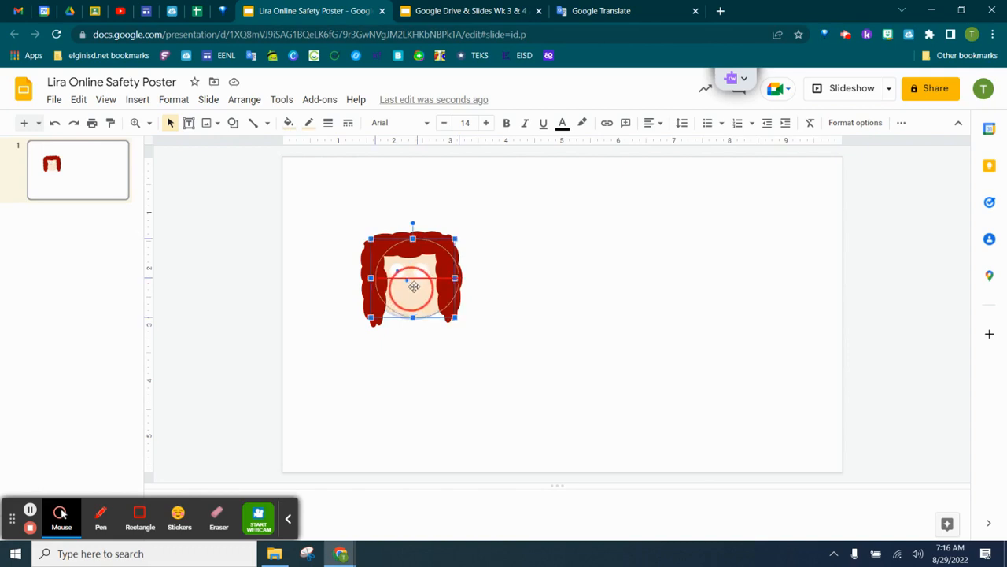
click(55, 123)
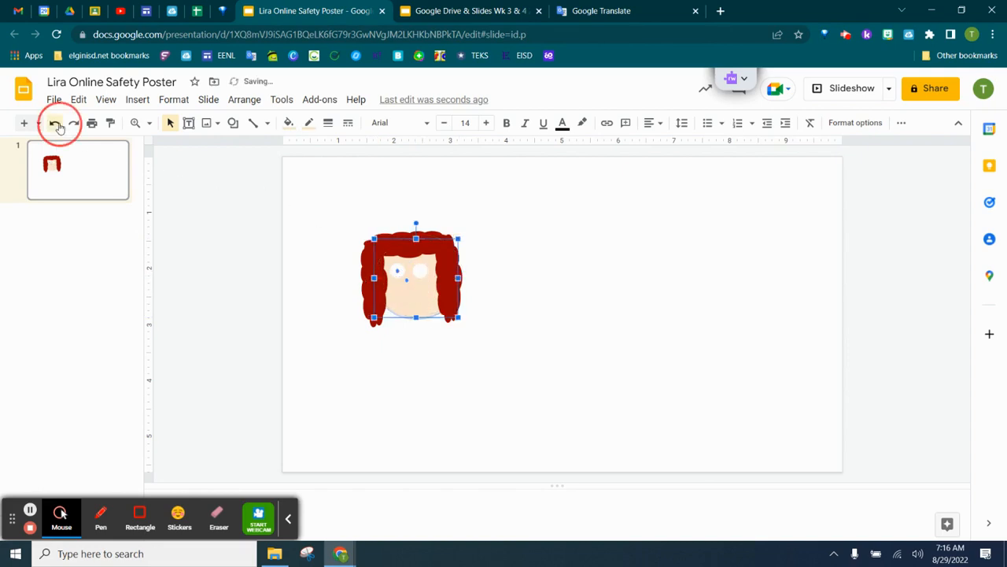
drag(406, 277, 422, 270)
click(540, 274)
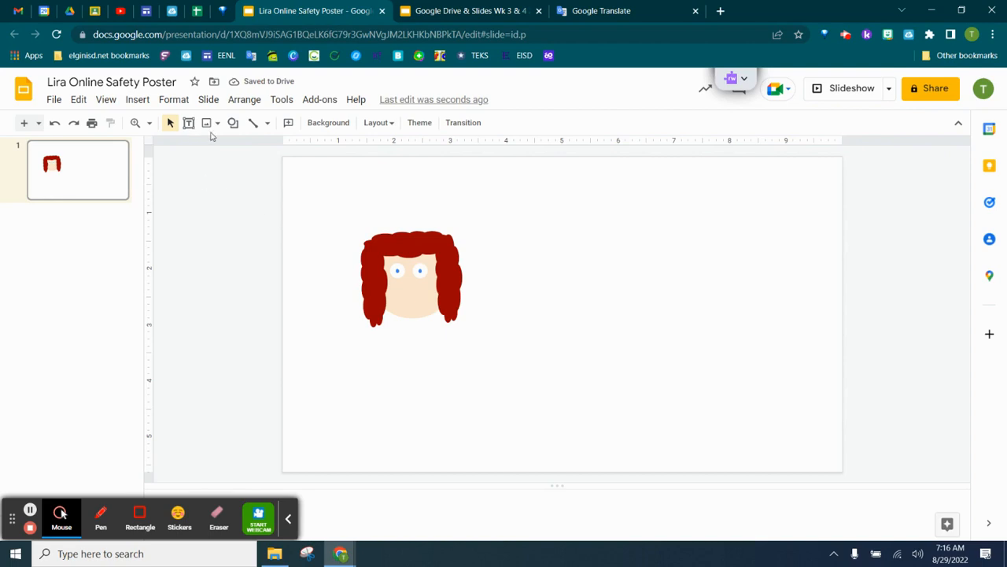
Step: Draw a small triangle for the nose below the eyes, tilted so that its tip points left, and centre it on the face
click(233, 123)
mouse_move(263, 149)
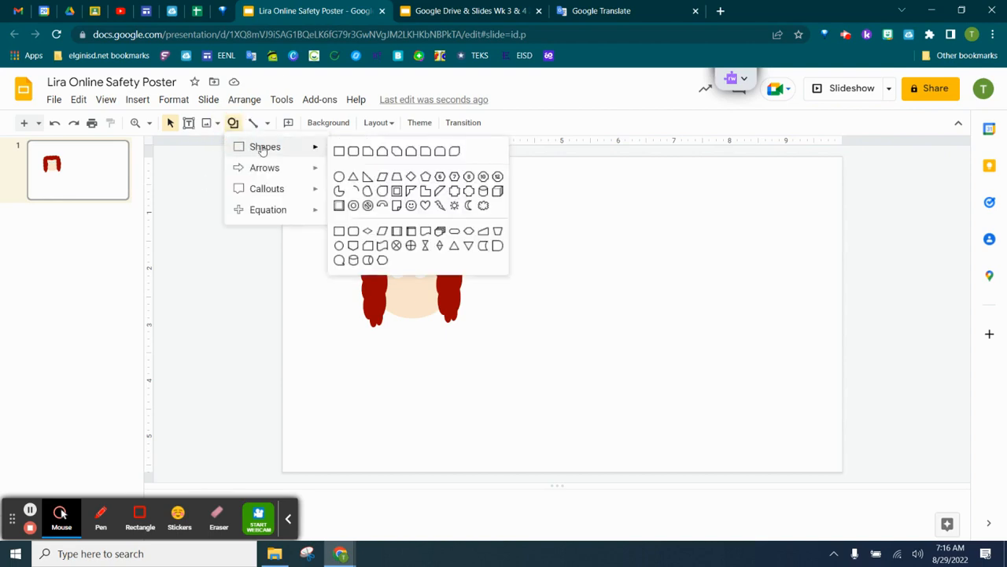
click(353, 176)
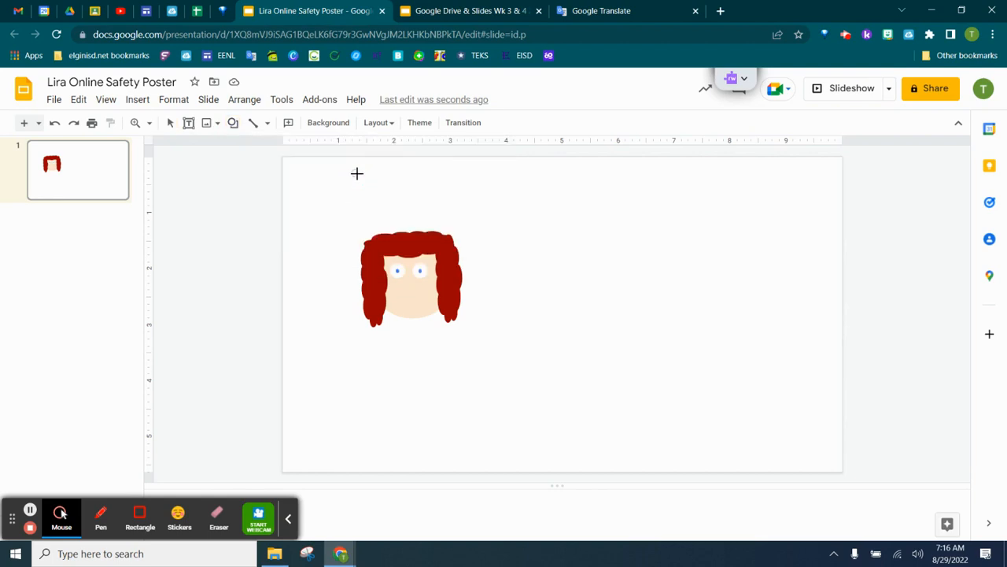
mouse_move(406, 281)
mouse_down()
mouse_move(416, 293)
mouse_move(406, 272)
mouse_move(393, 294)
mouse_up()
click(486, 283)
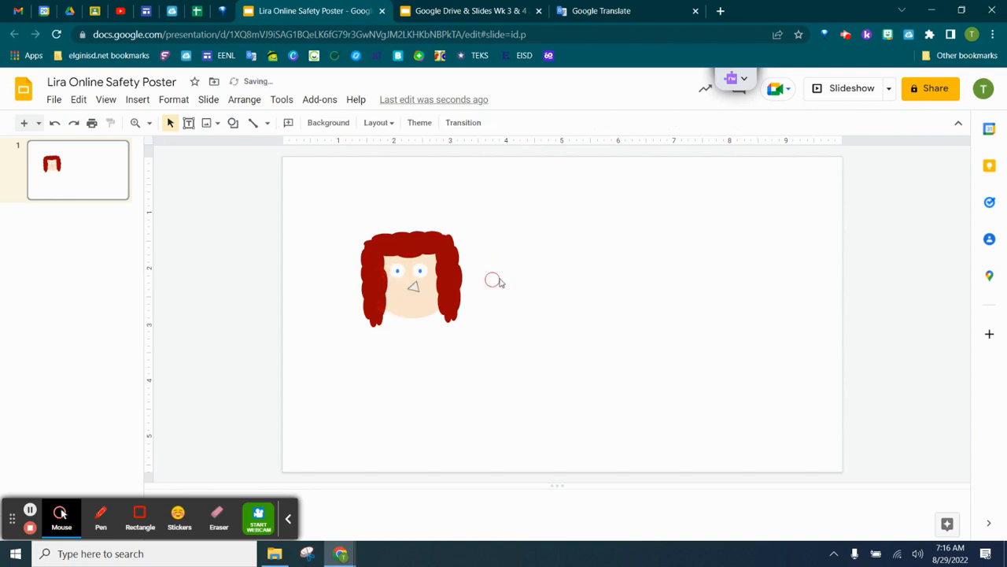
click(415, 286)
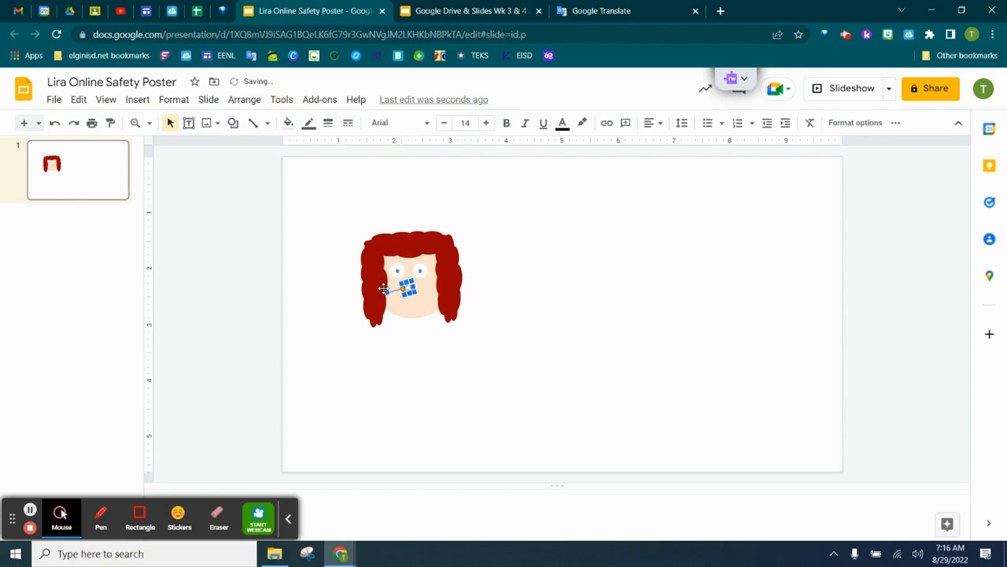
drag(387, 293, 389, 291)
click(512, 284)
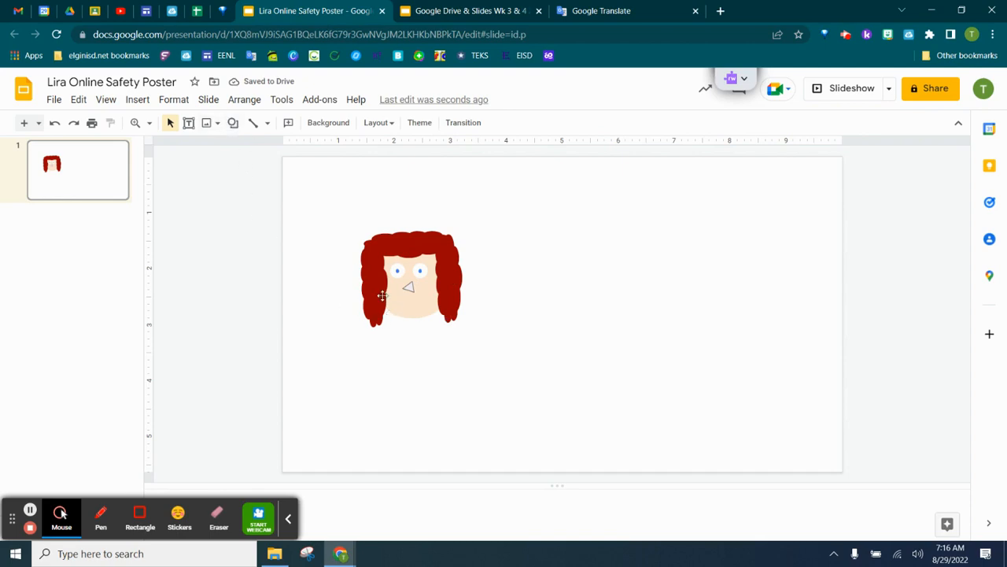
Step: Fill the triangle nose with a light orange that matches the skin colour of the face
click(408, 287)
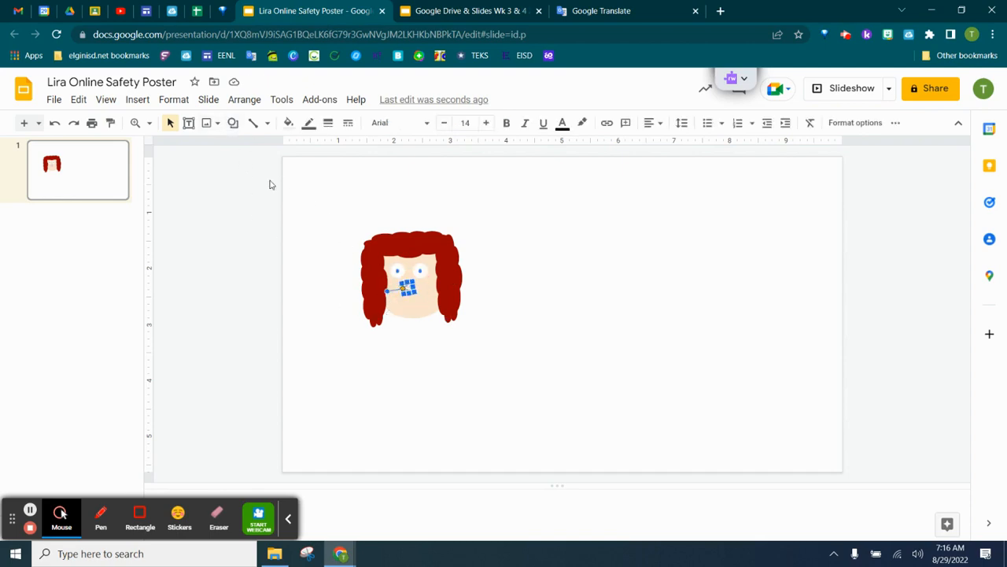
click(288, 122)
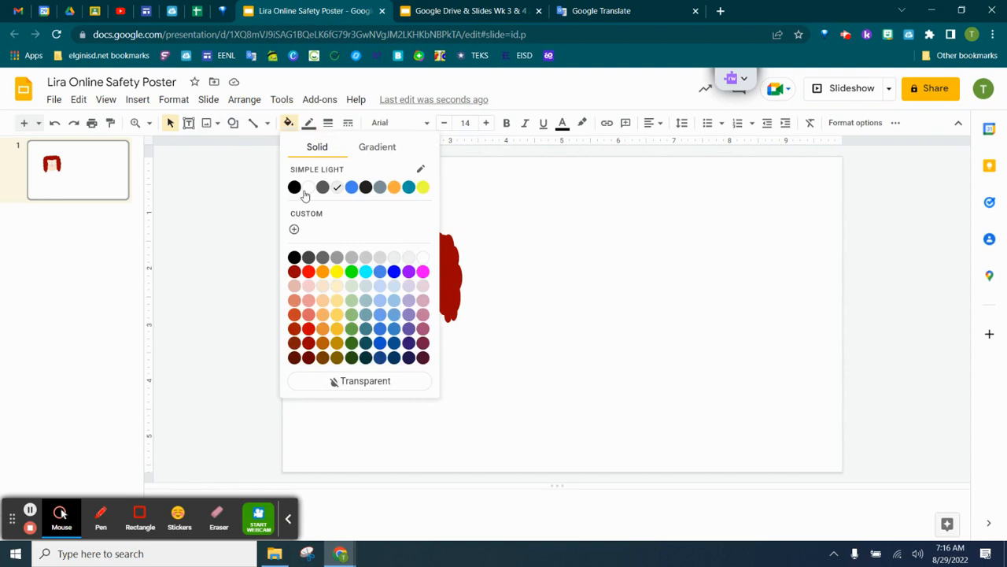
click(322, 285)
click(526, 254)
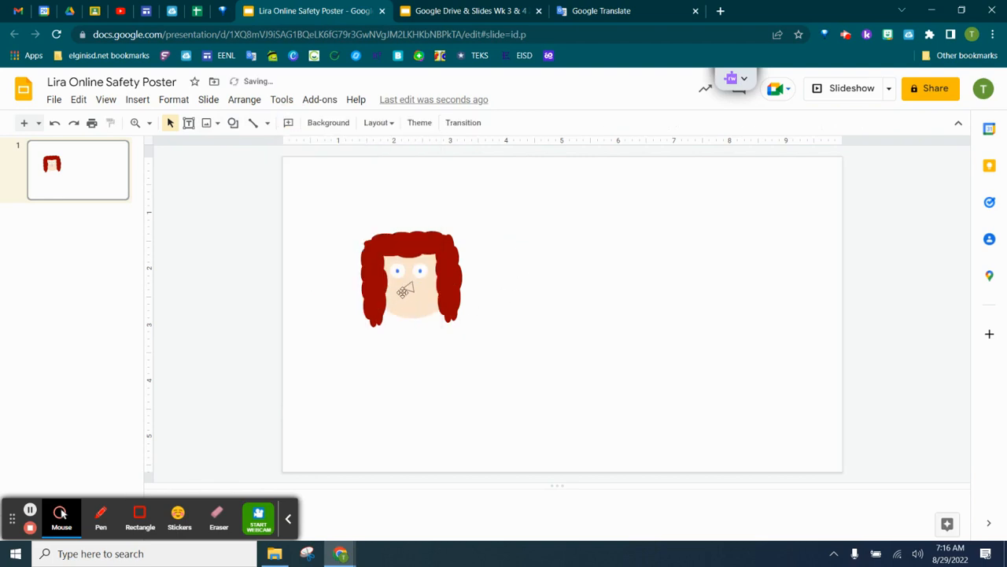
Step: Draw a moon shape for the mouth, rotate it a quarter turn into a smile and place it below the nose
click(233, 122)
mouse_move(311, 148)
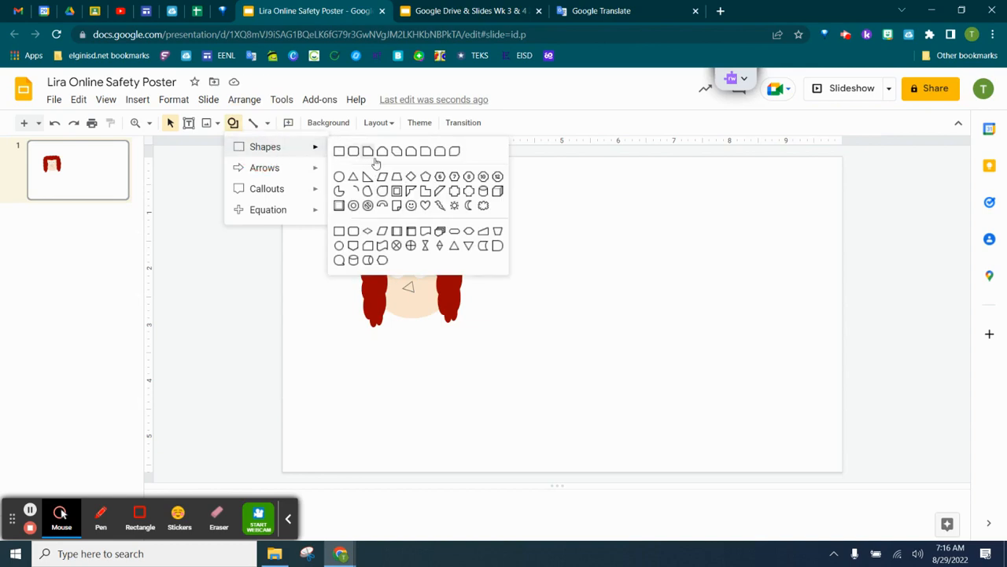
click(468, 206)
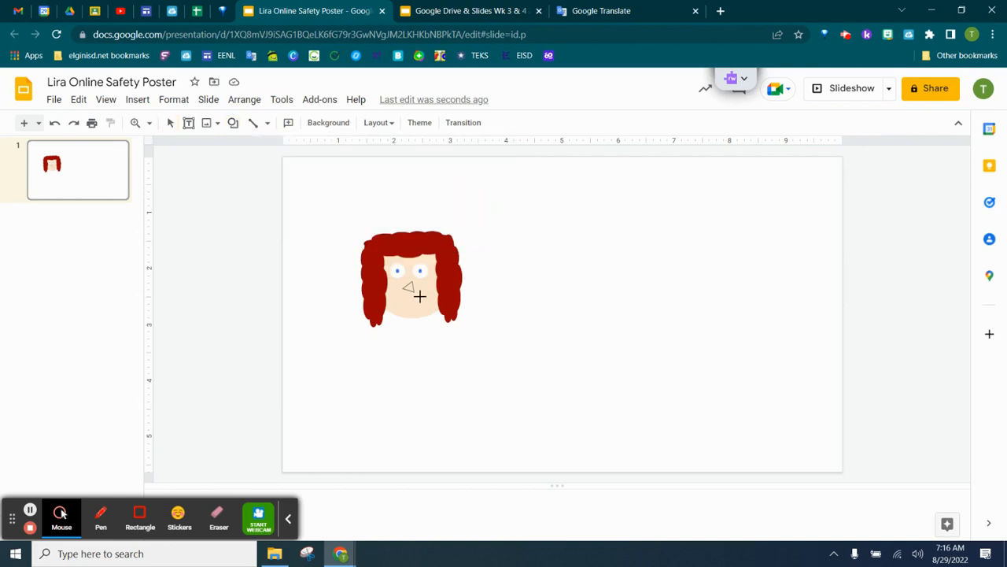
drag(394, 300, 413, 338)
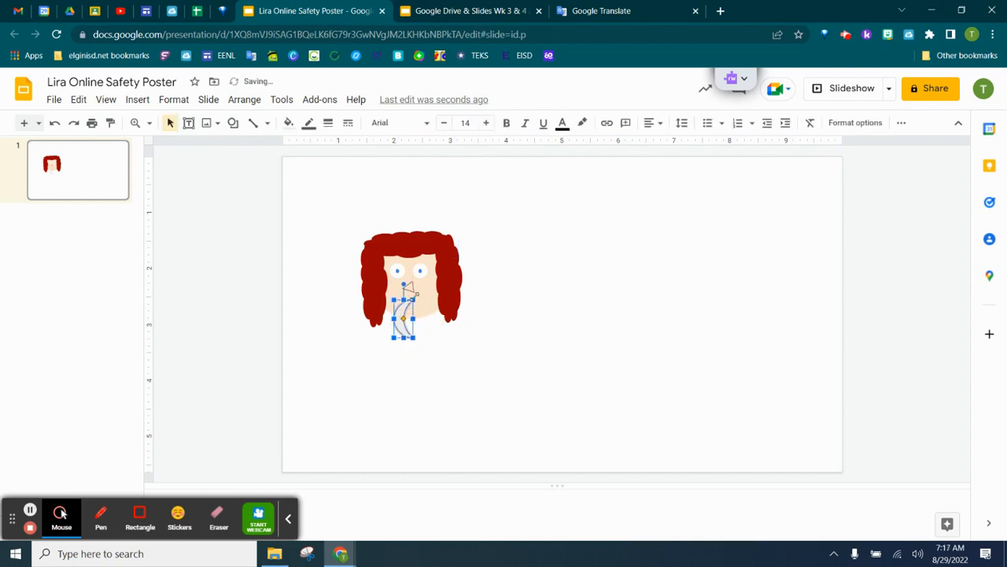
mouse_move(403, 285)
mouse_down()
mouse_move(362, 313)
mouse_move(409, 303)
mouse_up()
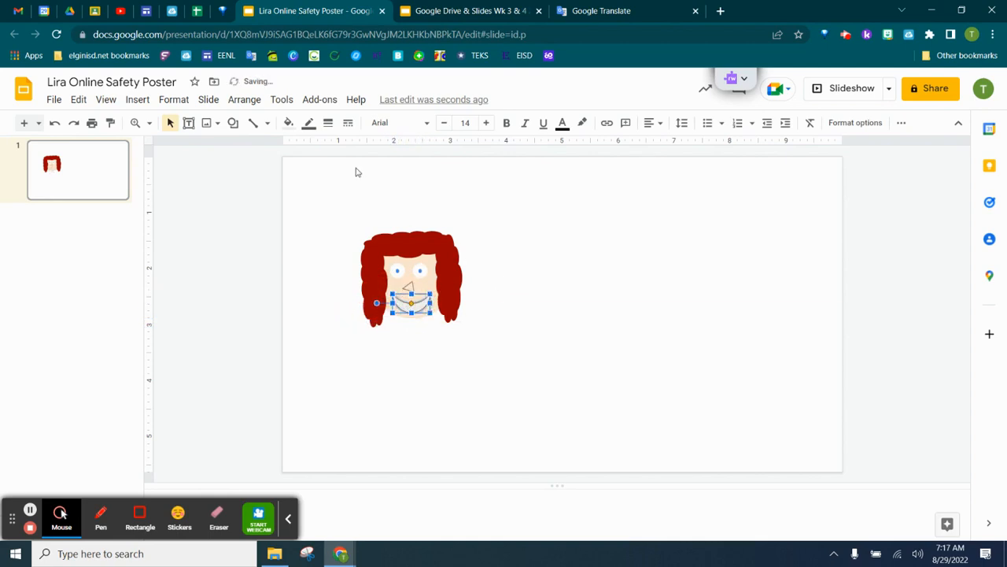
Step: Fill the mouth with bright red and set its border to the same red
click(285, 125)
click(305, 273)
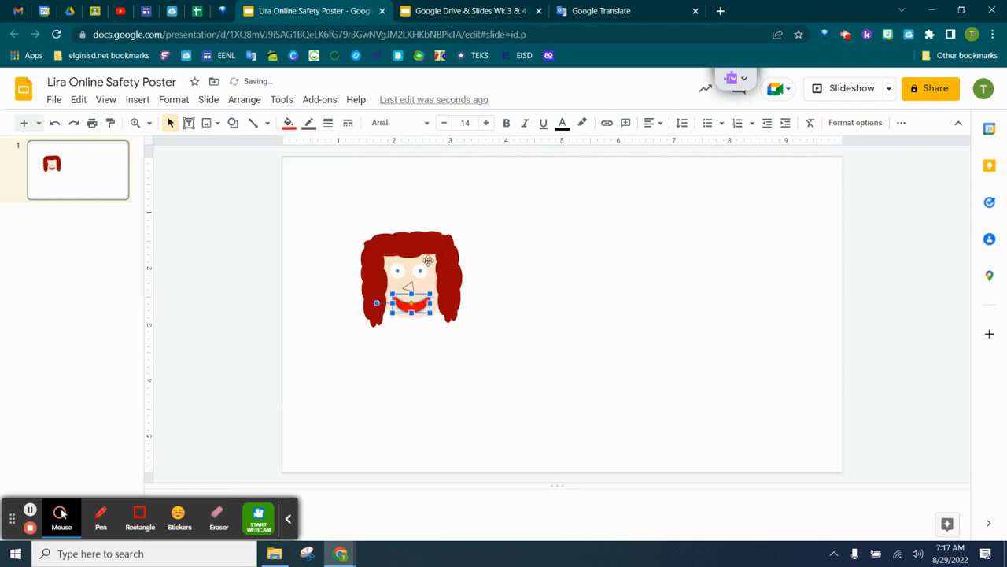
click(308, 122)
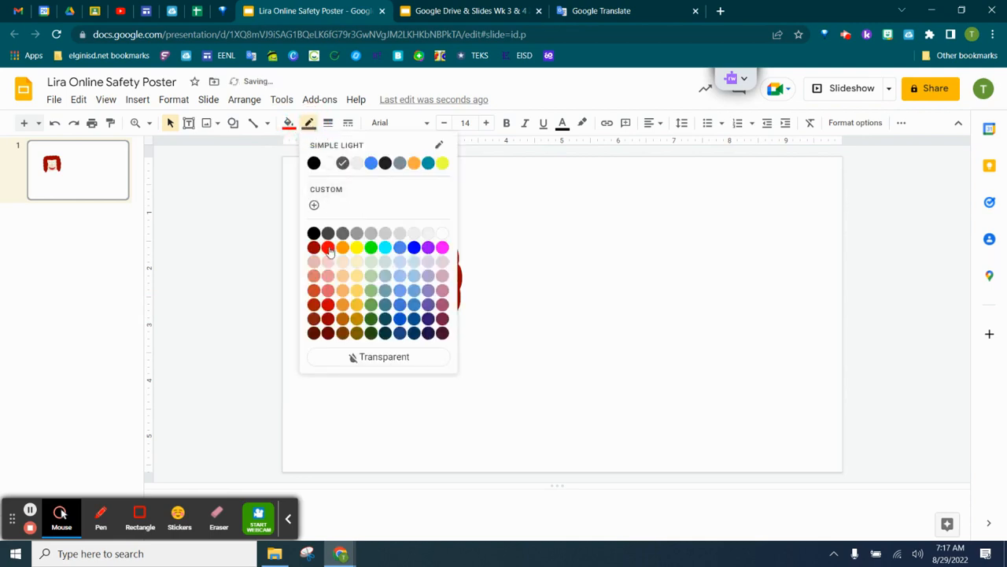
click(329, 251)
click(557, 266)
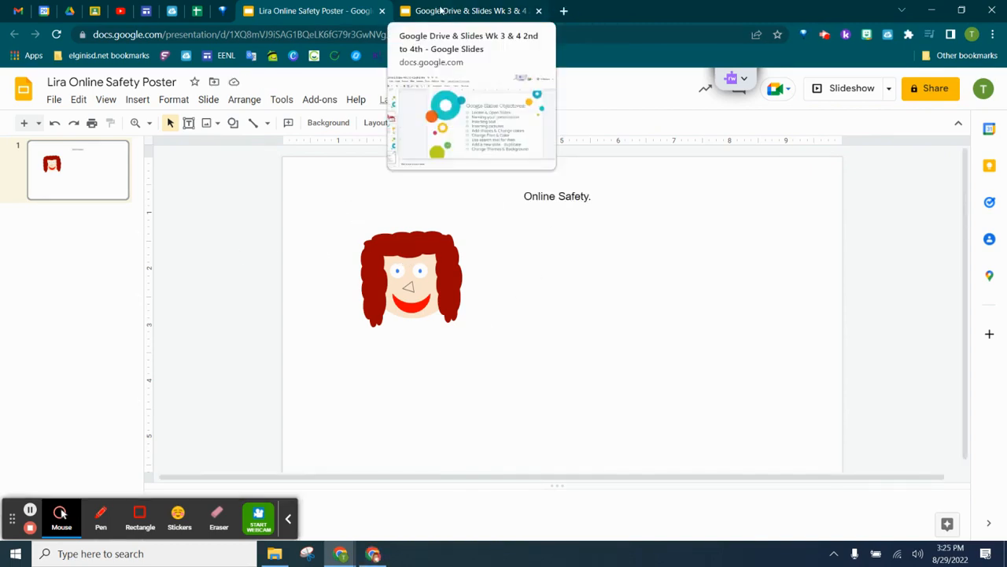
Step: Review the Google Slides Objectives slide in the other open presentation and return to the poster
click(533, 194)
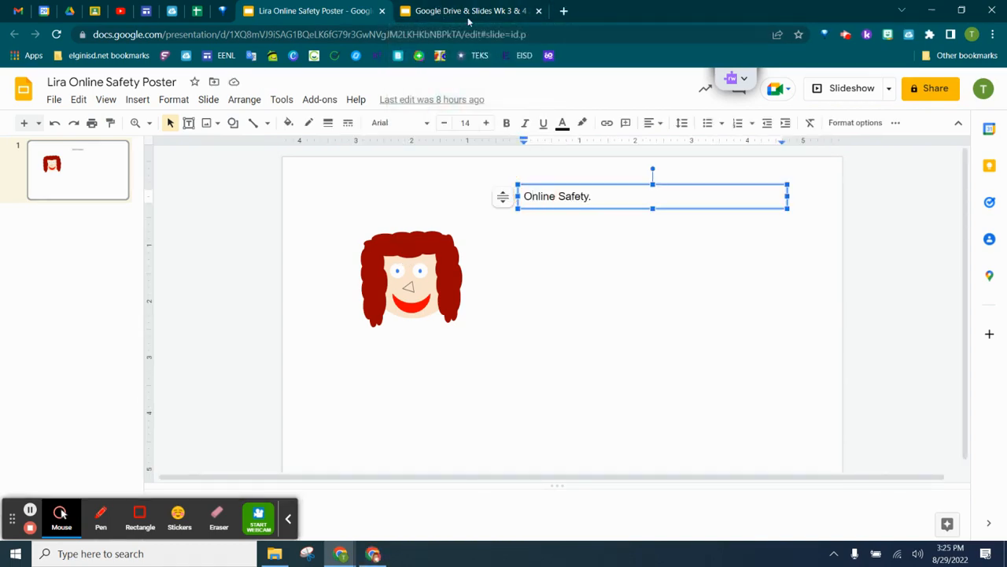
click(447, 11)
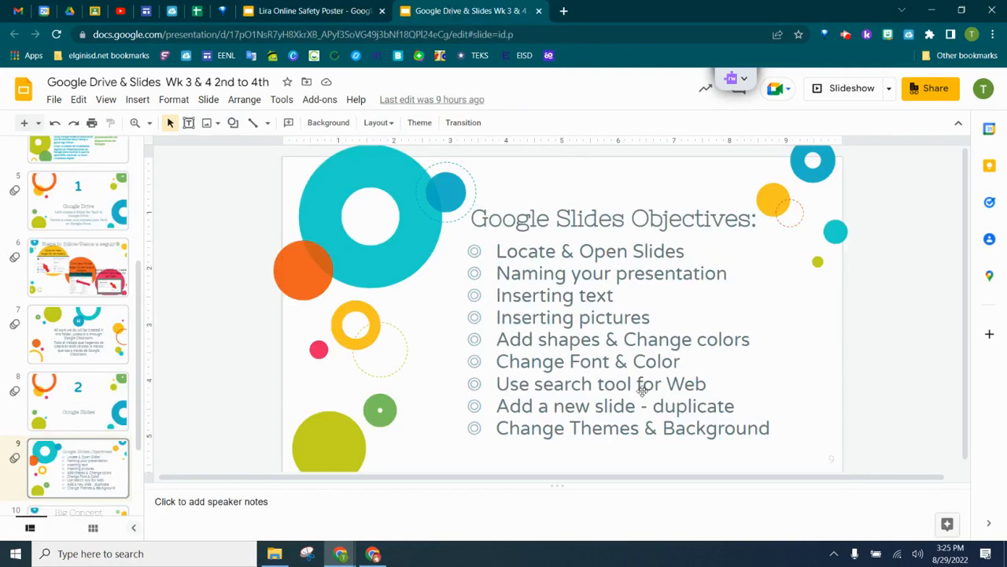
click(310, 11)
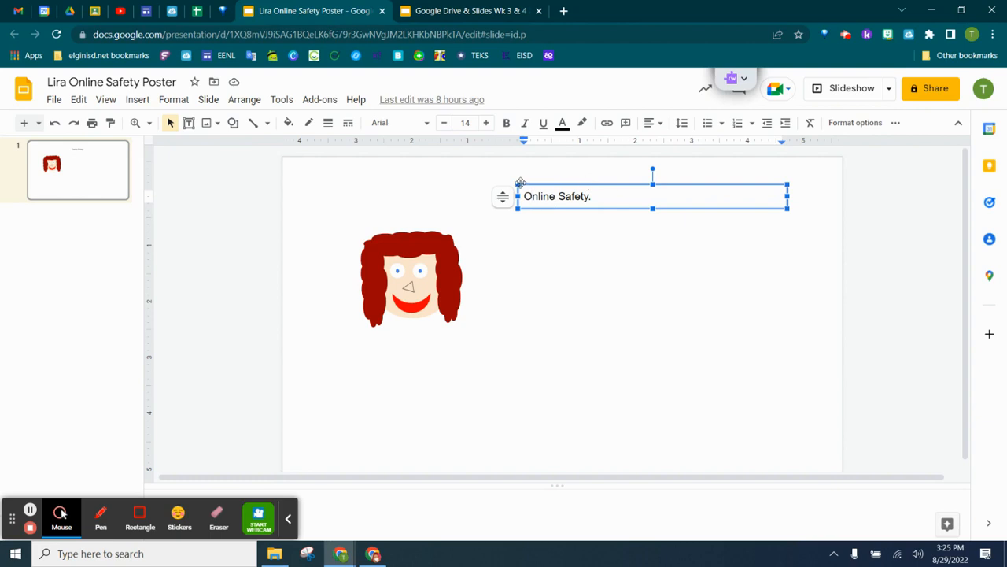
Step: Set the font of the "Online Safety." title to Press Start 2P
click(567, 183)
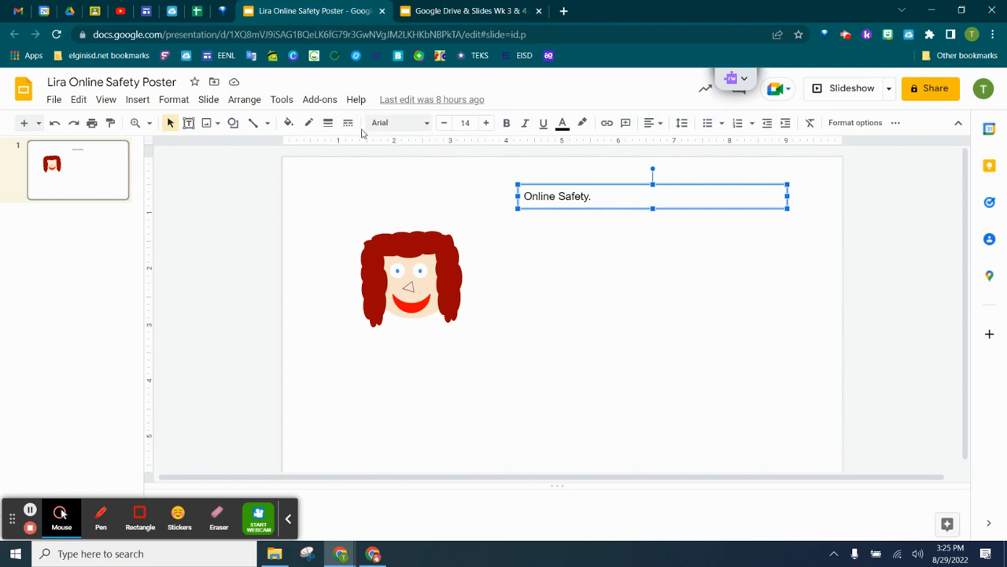
click(427, 124)
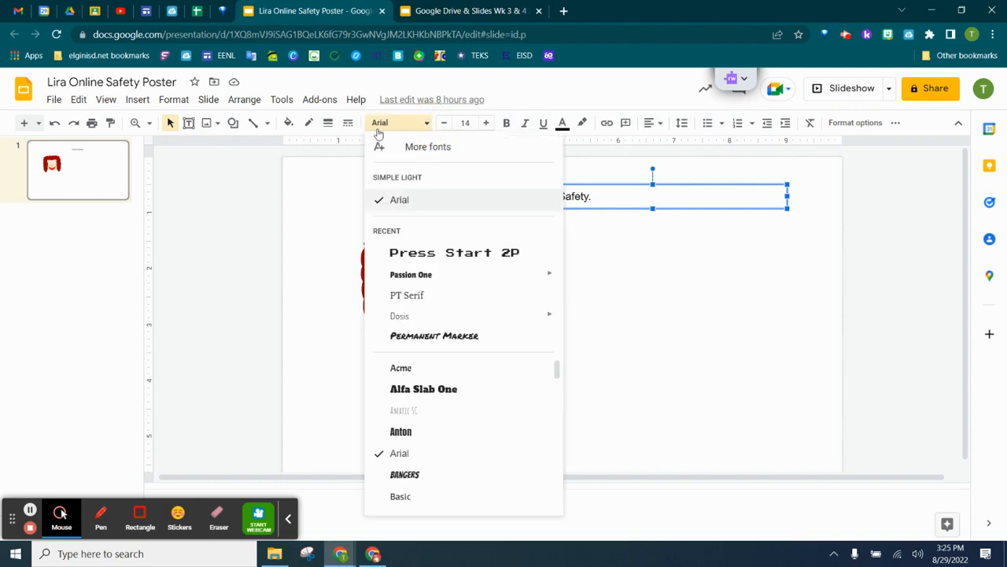
click(432, 258)
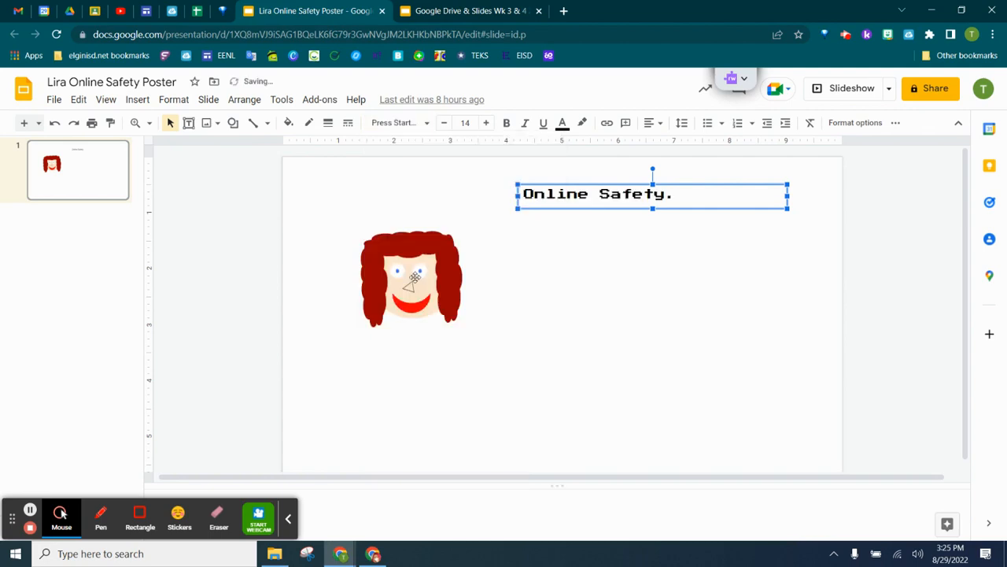
Step: Browse the additional fonts, mark Rubik in the list and discard the choice
click(398, 124)
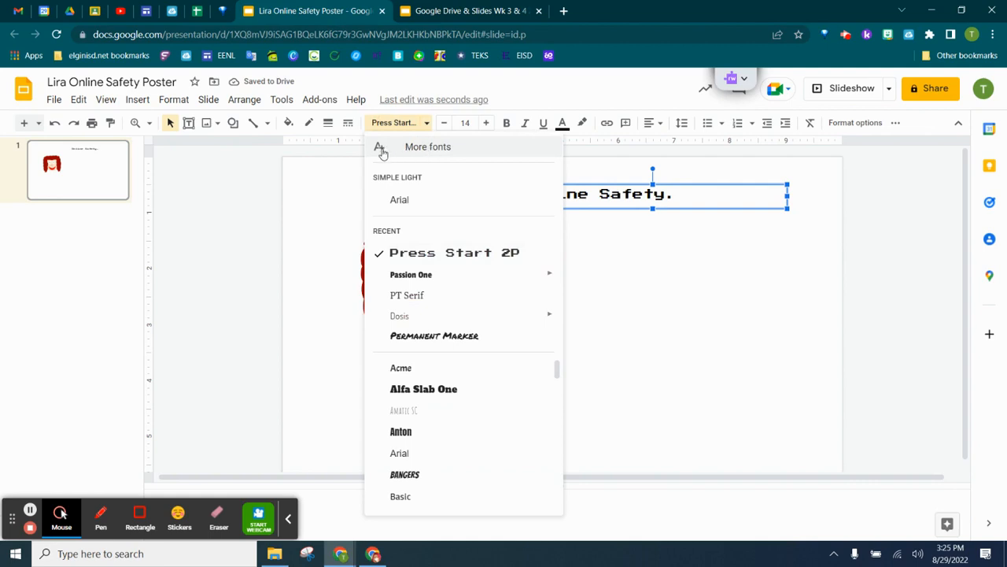
click(417, 150)
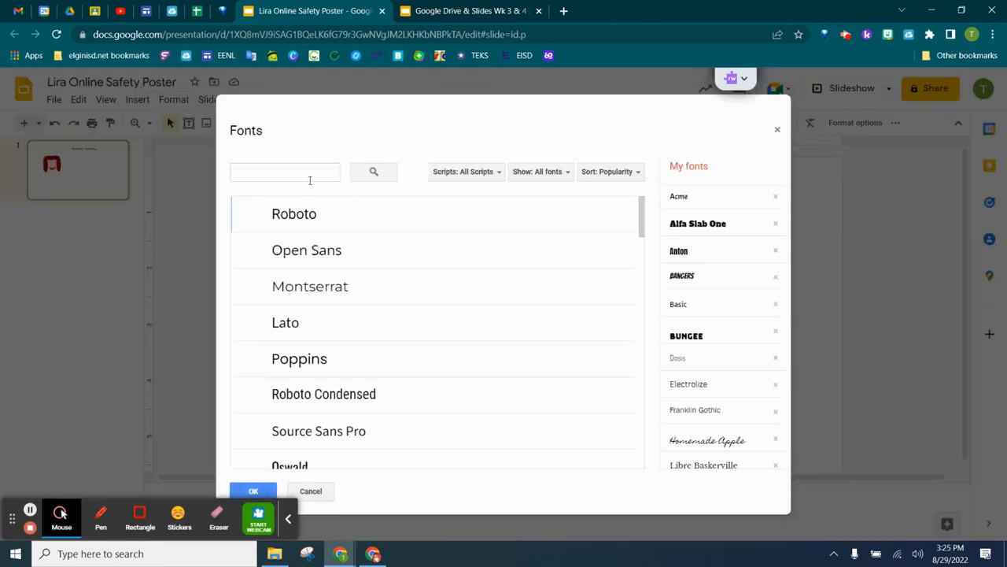
scroll(393, 323, down, 5)
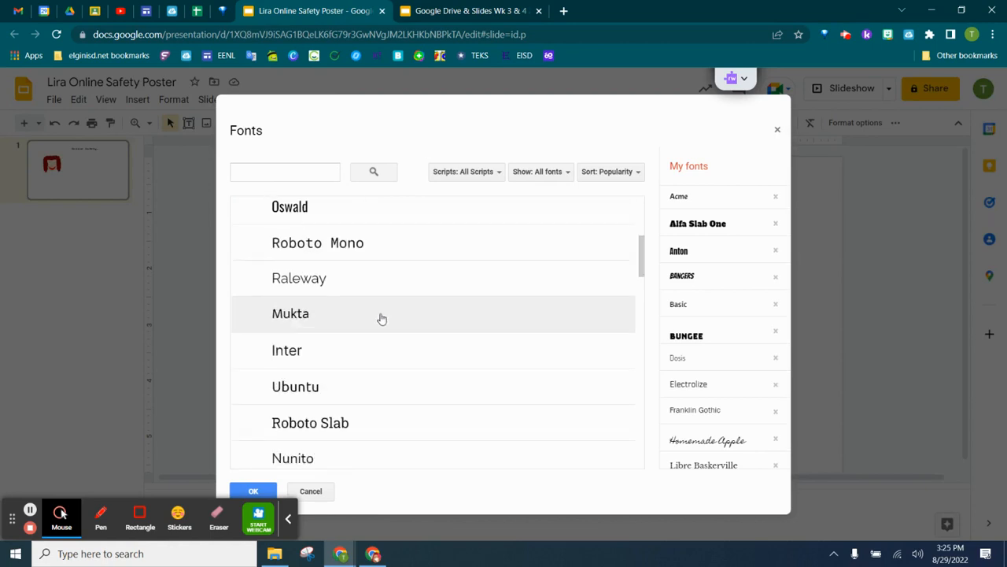
scroll(375, 319, down, 3)
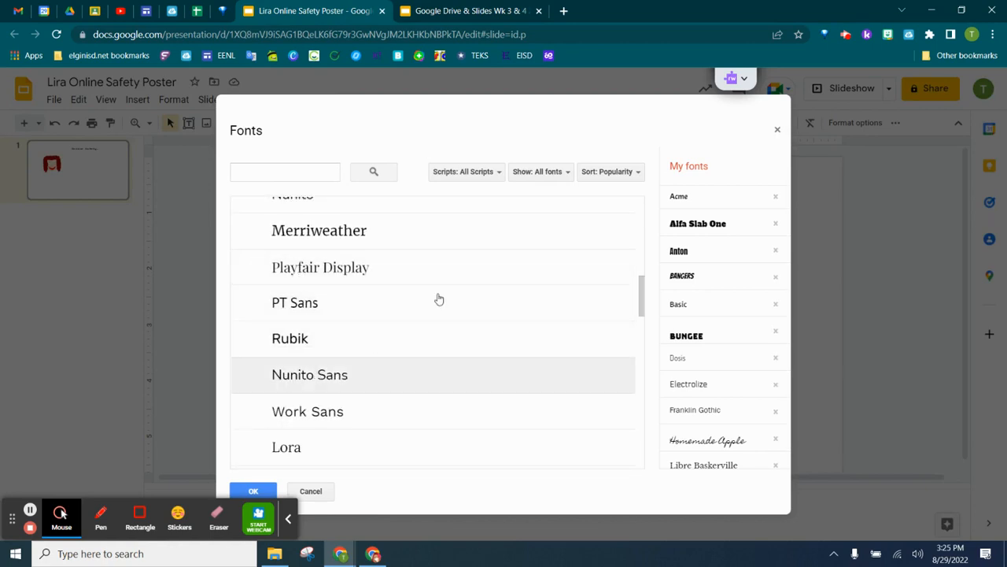
click(281, 340)
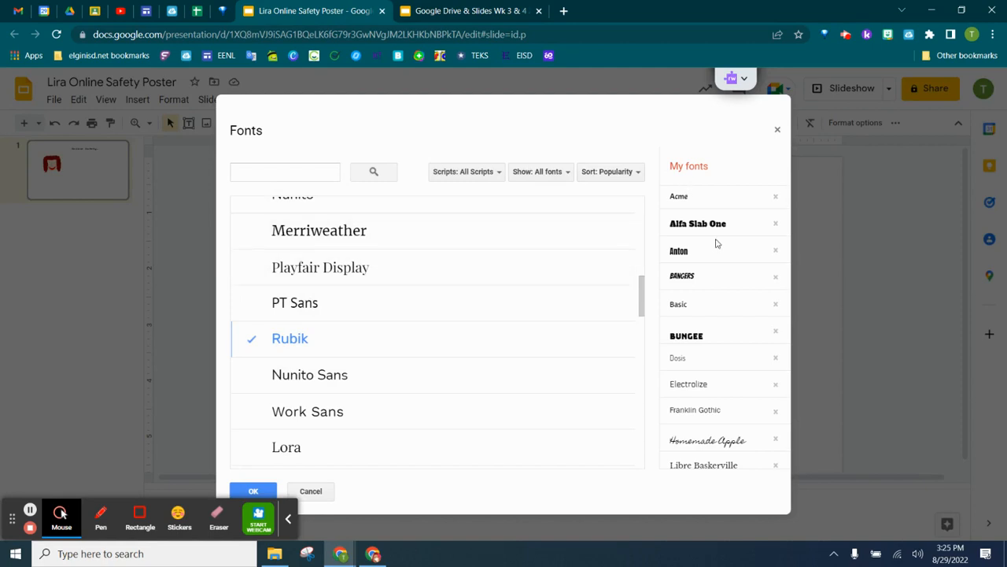
click(777, 131)
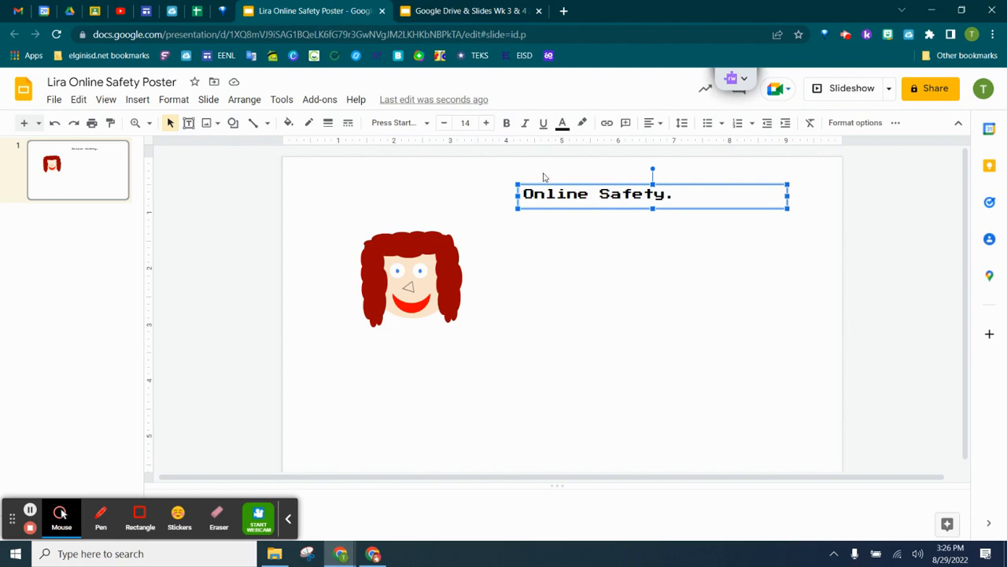
Step: Enlarge the title to font size 36 and move its text box up and left towards the slide's upper edge
click(464, 122)
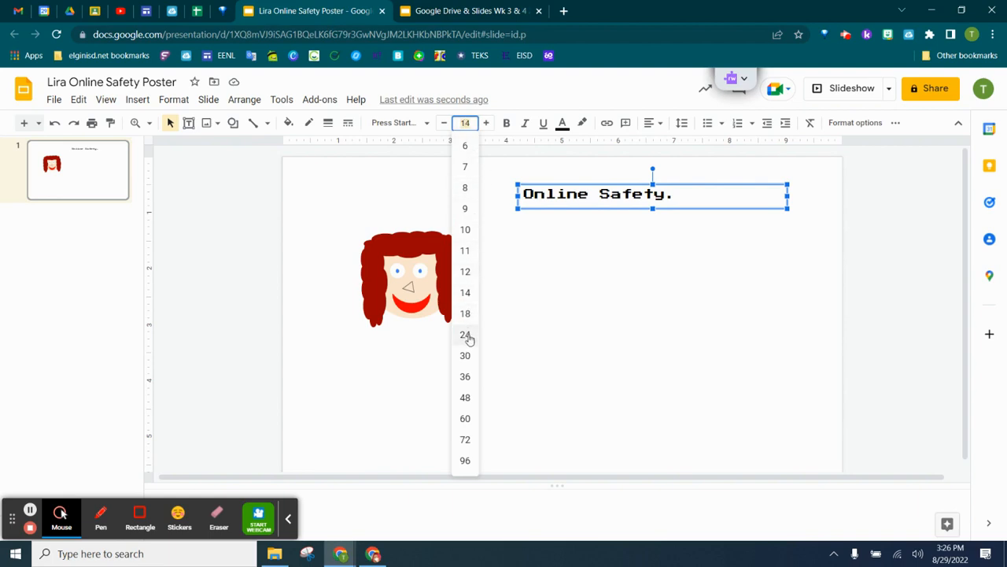
click(465, 377)
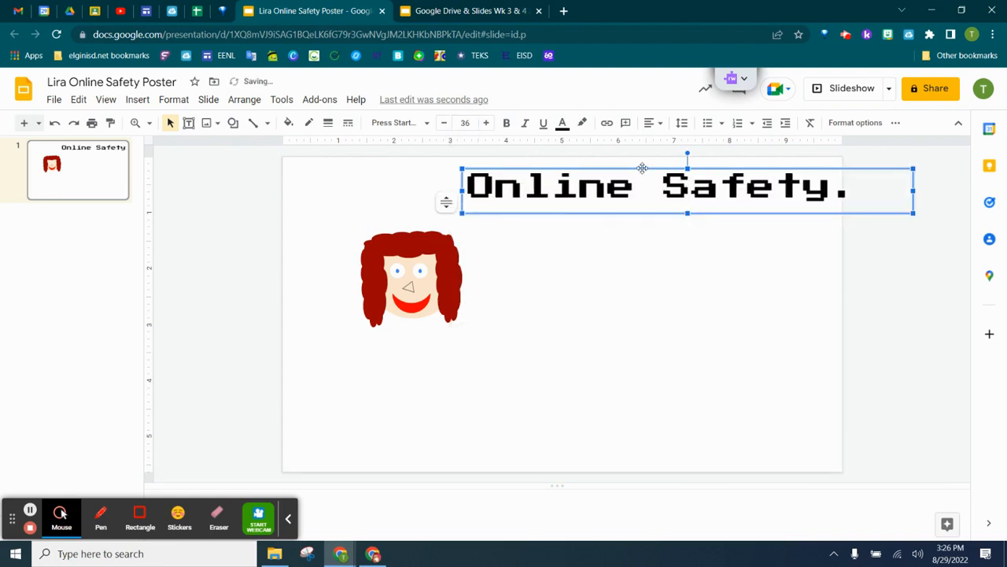
drag(642, 167, 608, 162)
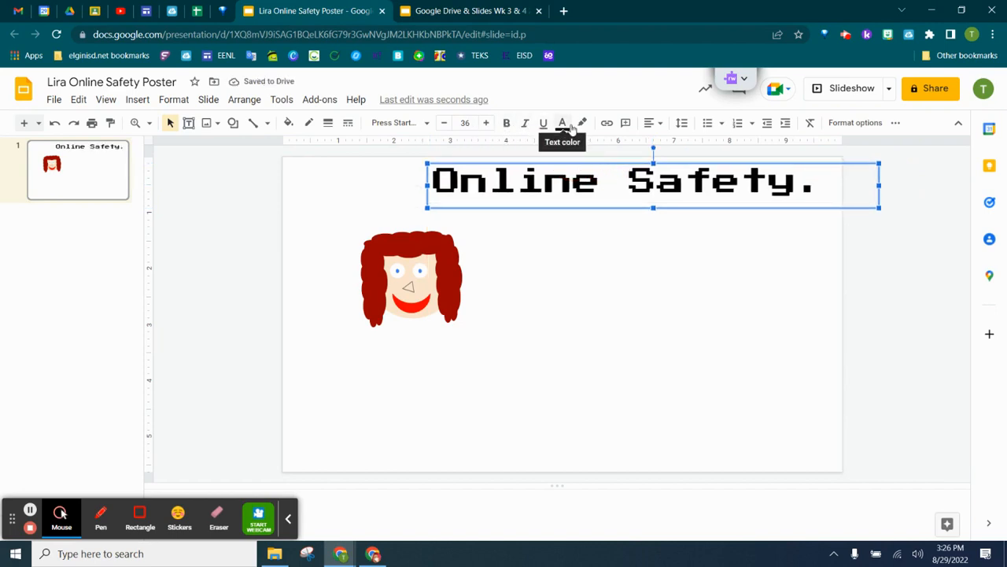
Step: Try bold, italic and underline on the title one at a time, removing each again
click(507, 124)
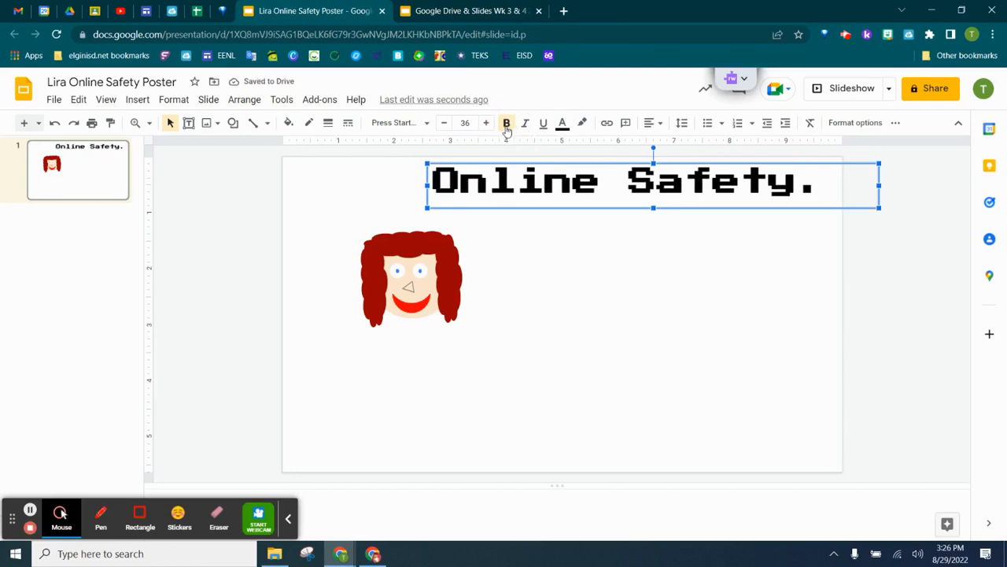
click(507, 127)
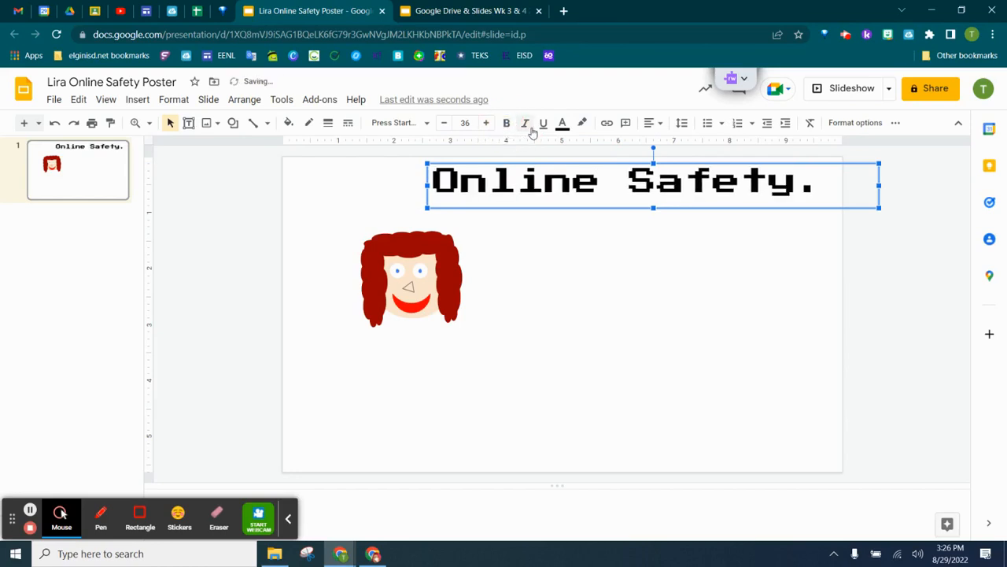
click(529, 129)
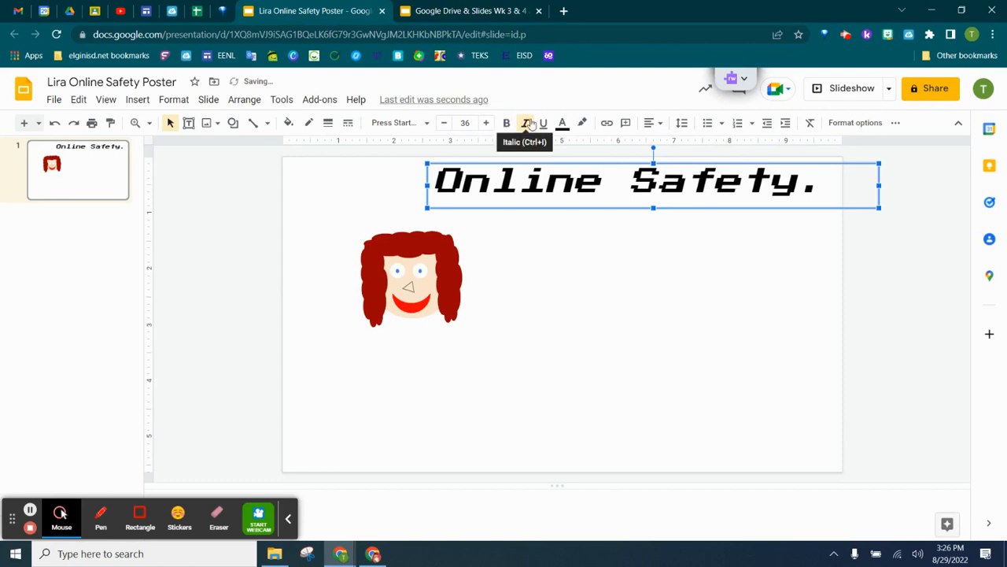
click(526, 127)
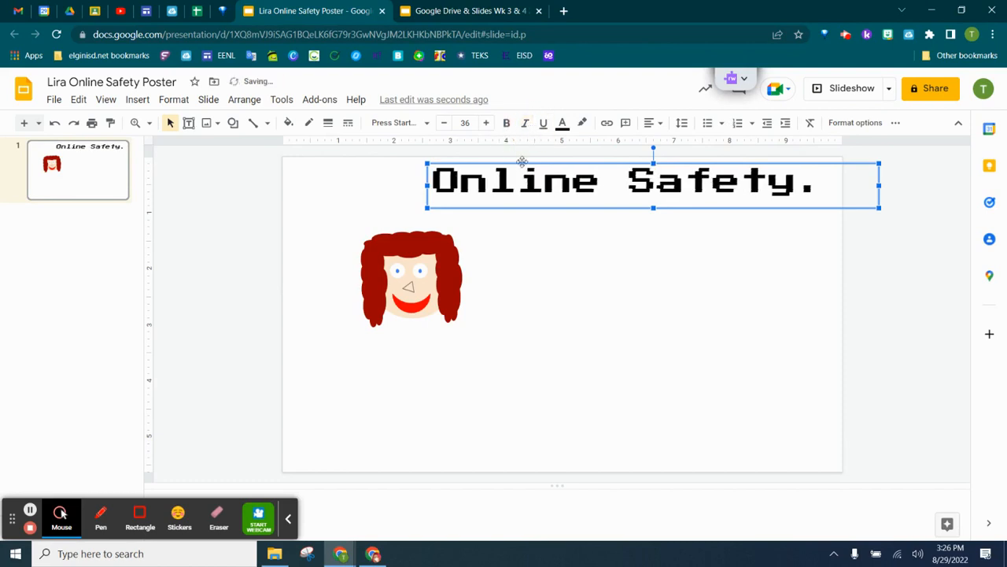
click(544, 126)
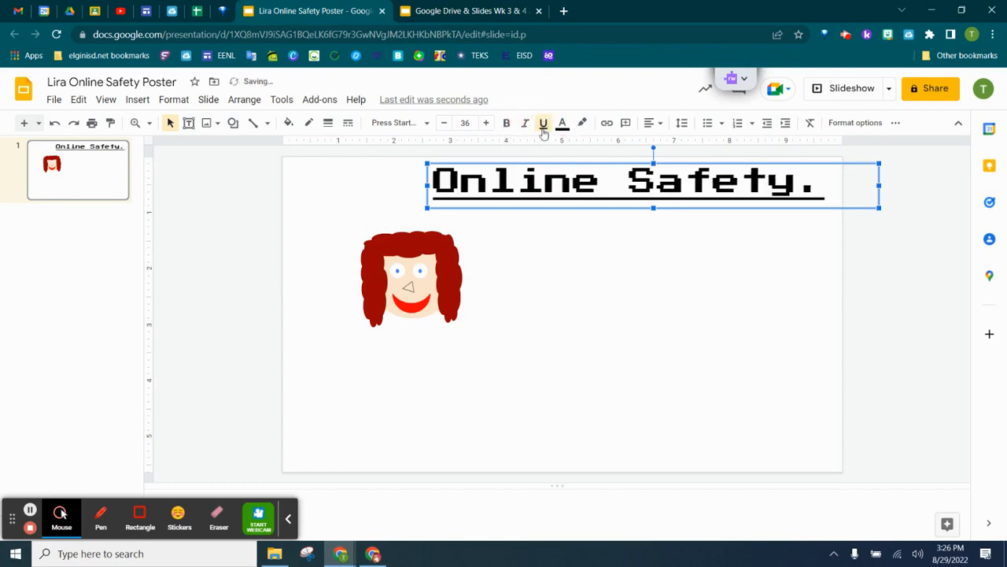
click(543, 126)
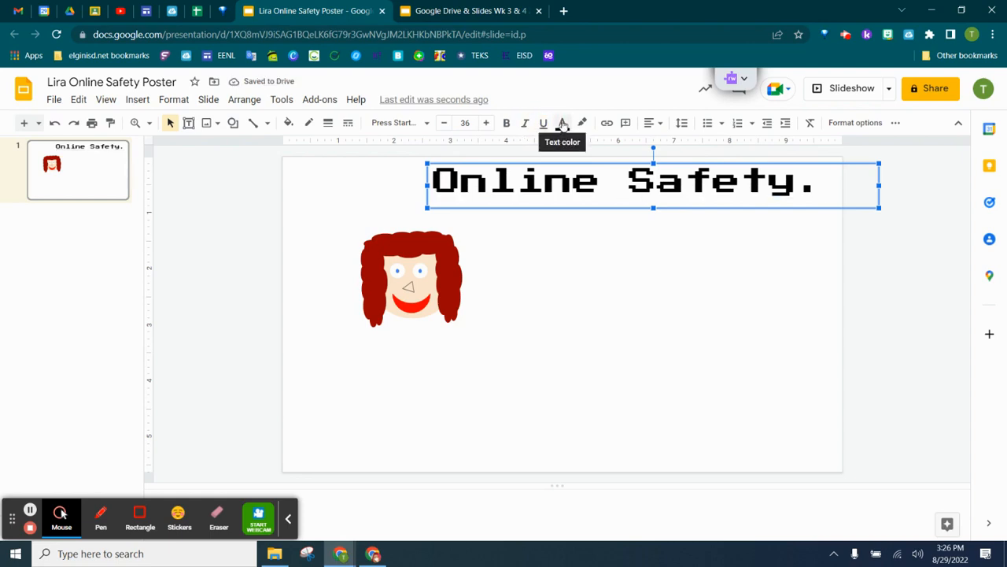
Step: Try purple on the title text and replace it with the custom light blue #20b9eb
click(562, 126)
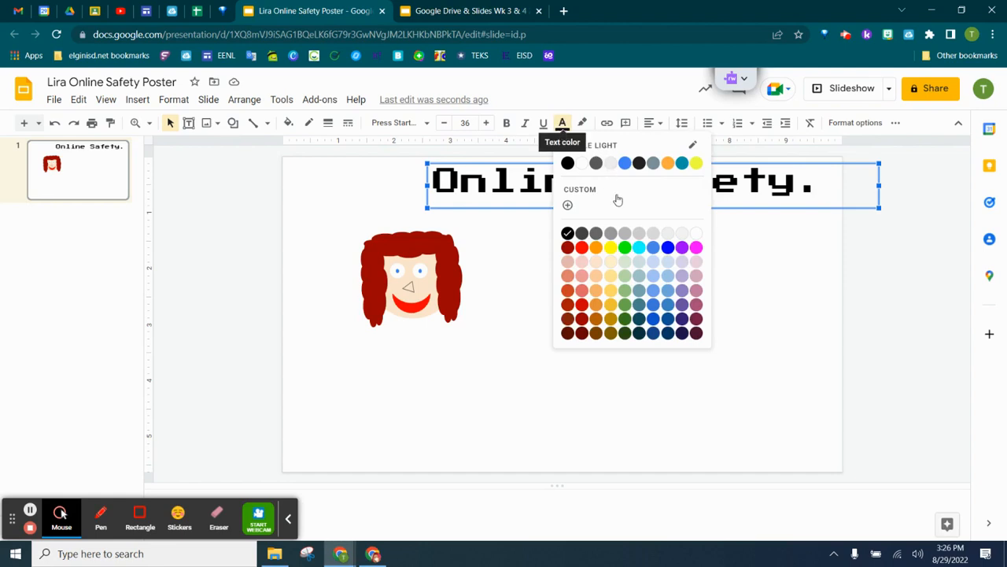
click(683, 247)
click(562, 124)
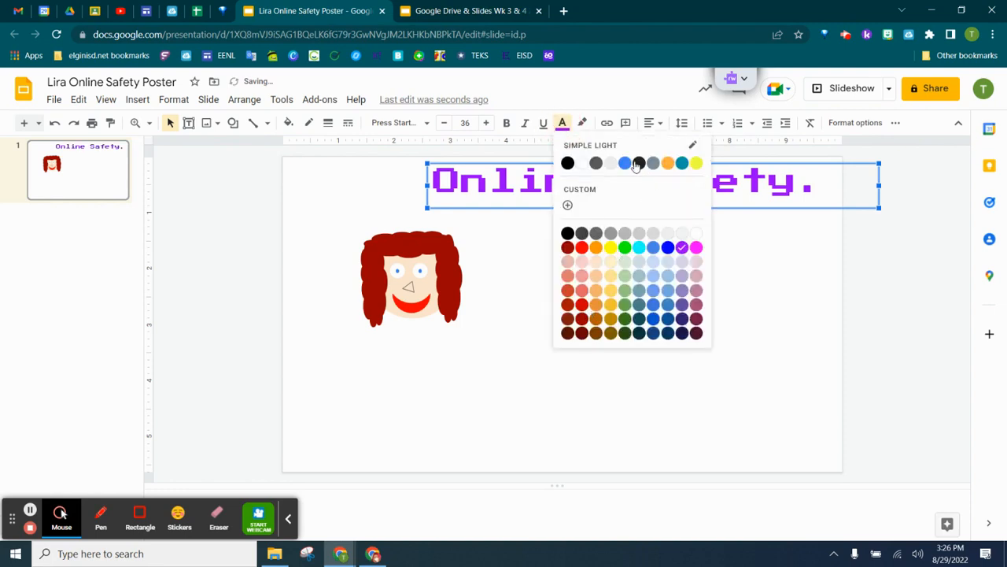
click(567, 204)
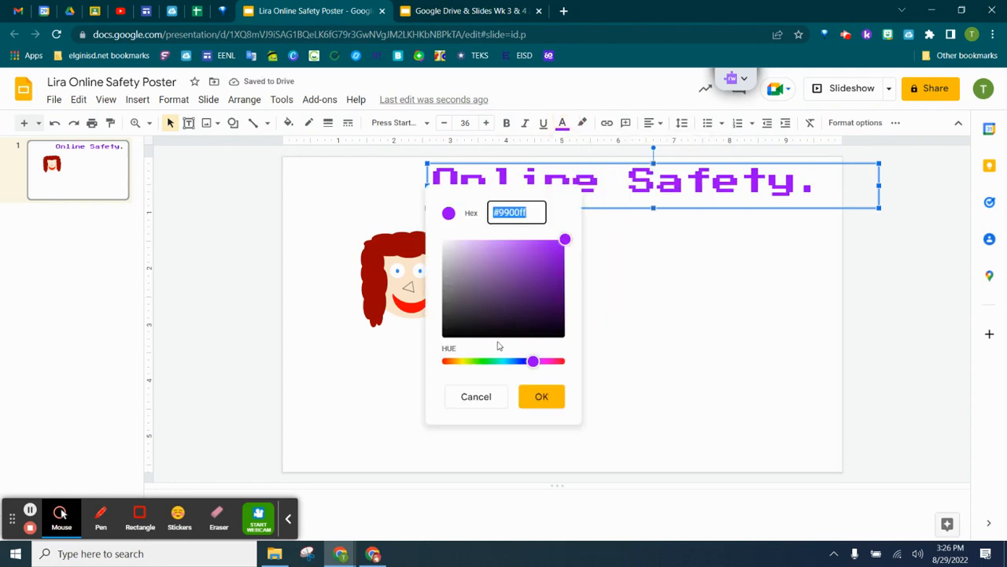
drag(532, 364, 507, 362)
click(549, 247)
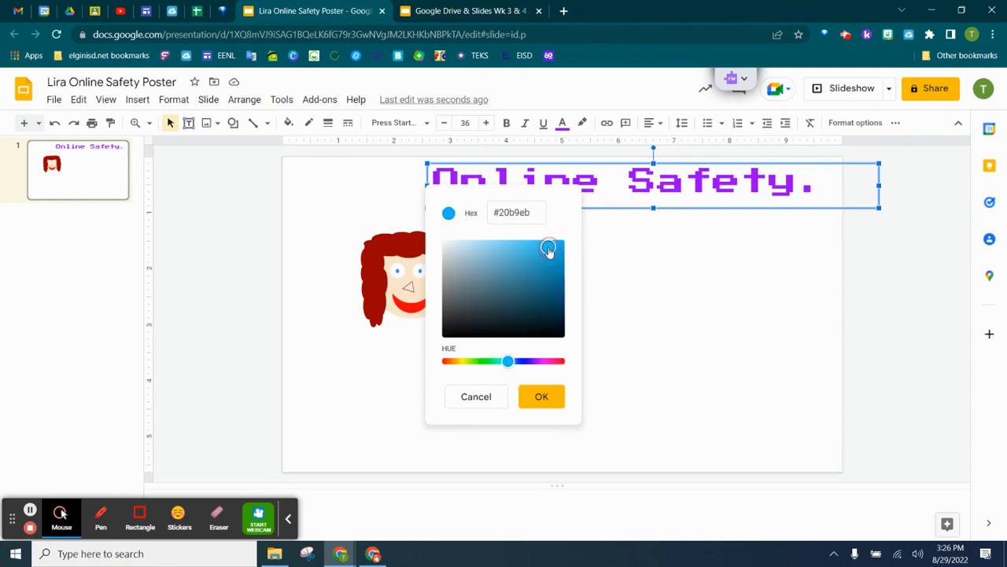
click(541, 397)
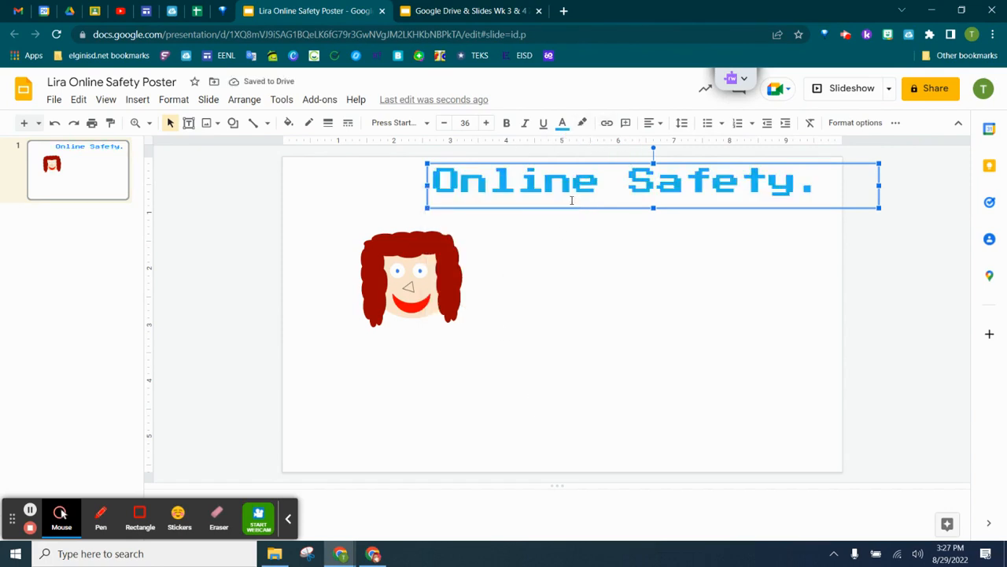
Step: Highlight the whole "Online Safety." title text with the theme's yellow
drag(442, 177, 849, 175)
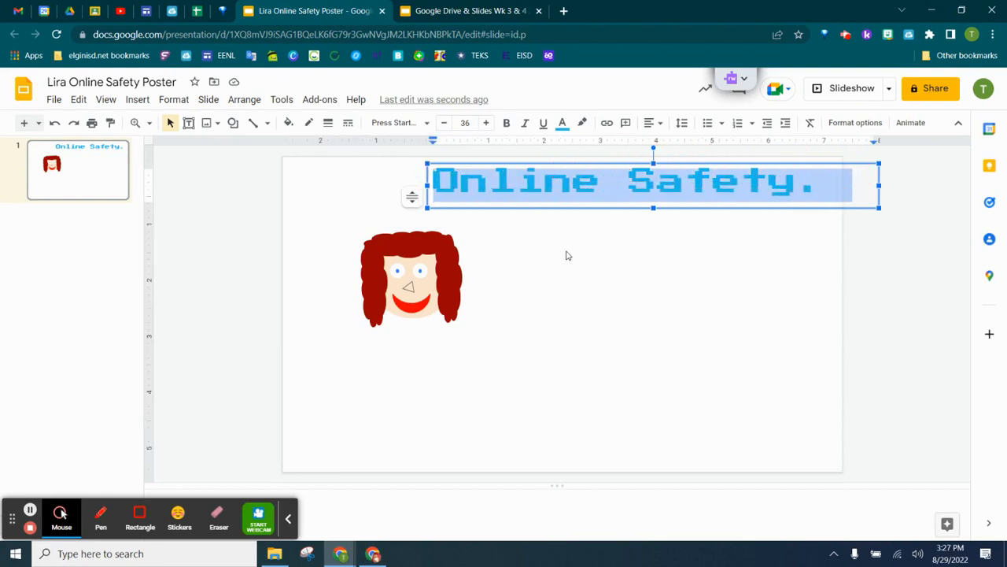
click(577, 131)
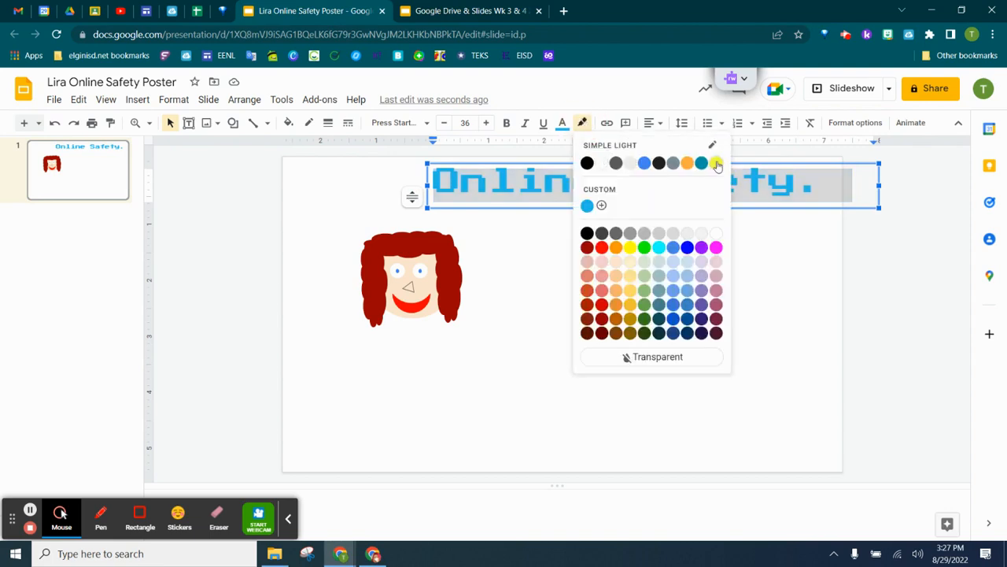
click(716, 163)
click(674, 243)
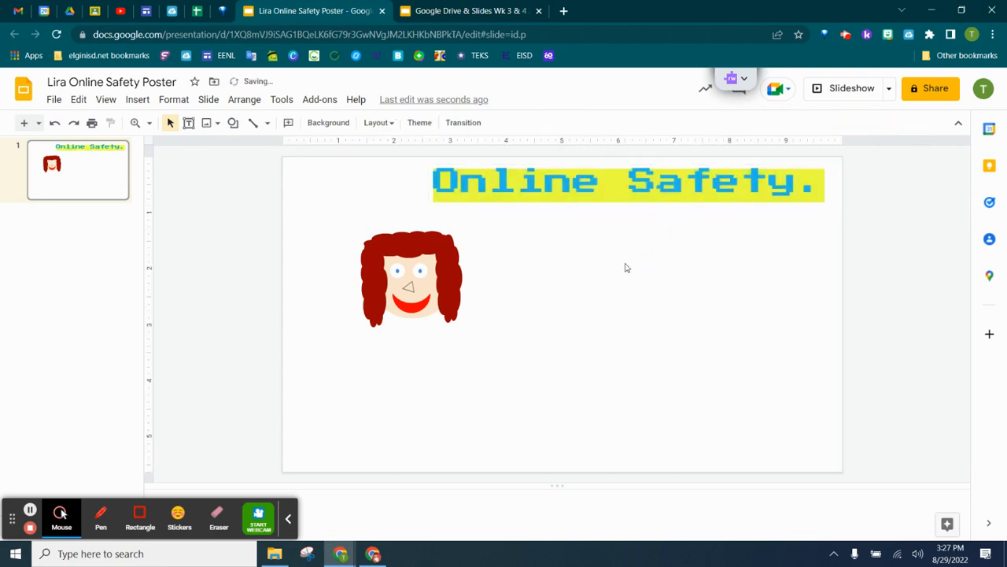
Step: Consult the objectives slide in the other presentation and, back in the poster, search for "Online safety" with Explore
click(453, 12)
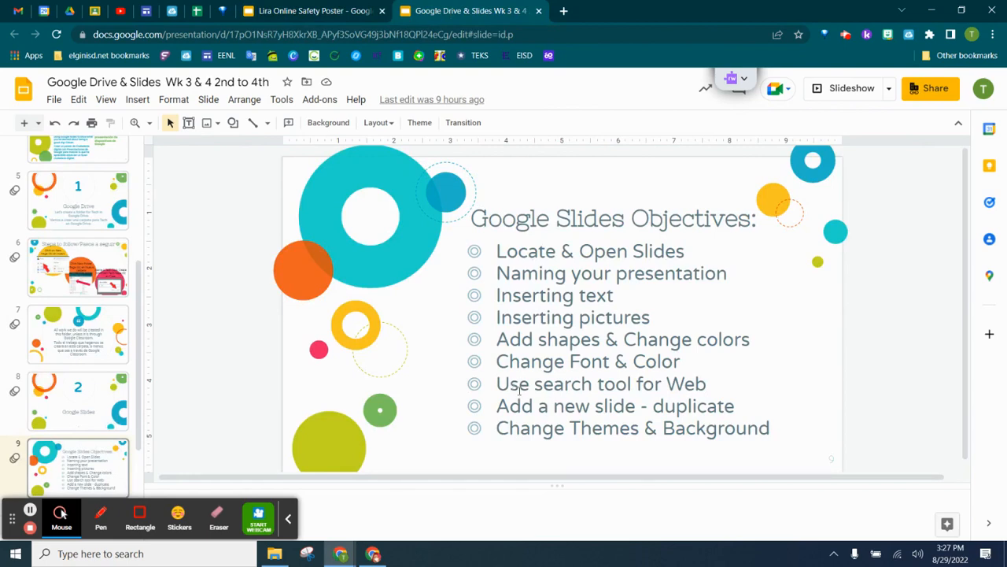
click(304, 13)
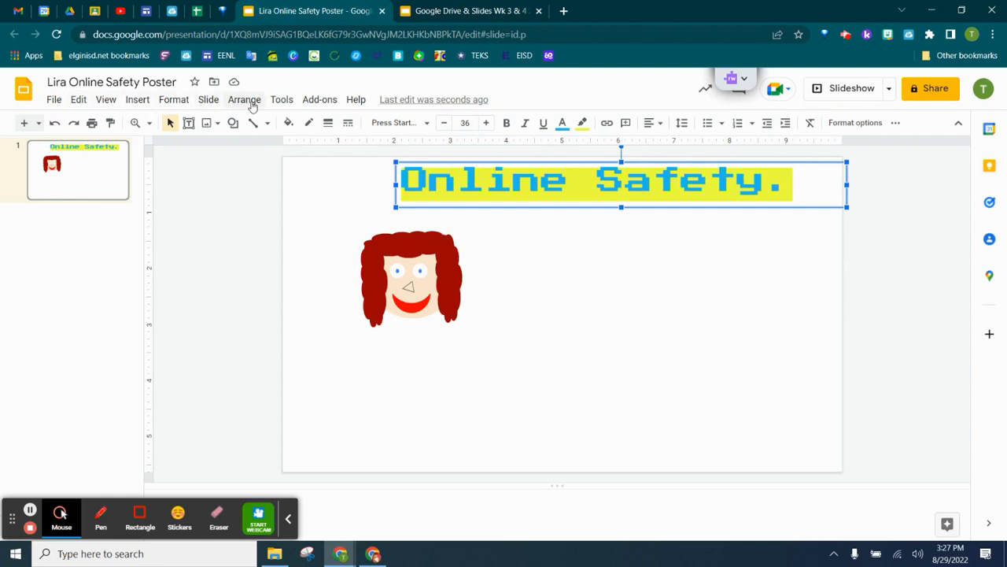
click(282, 102)
click(306, 156)
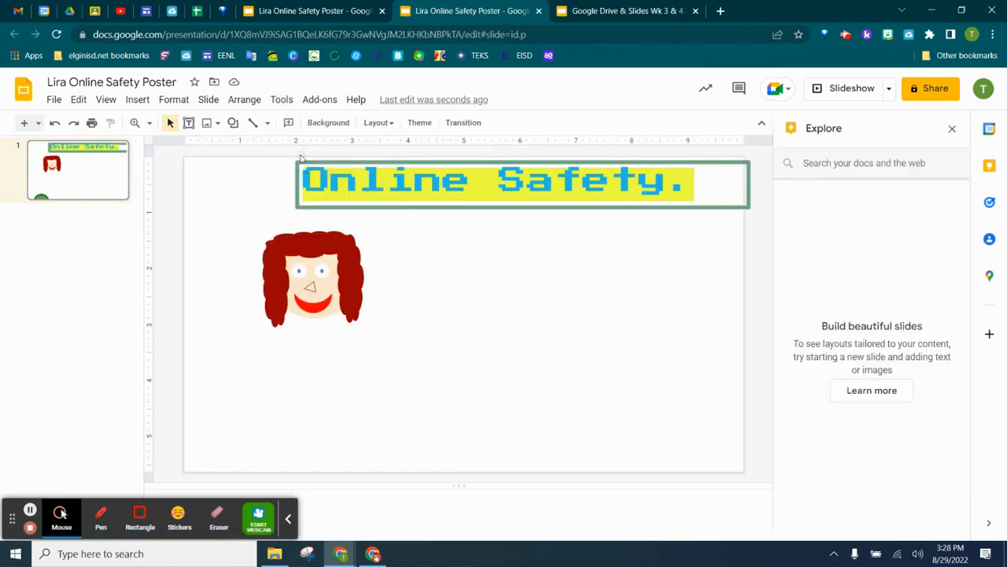
click(832, 166)
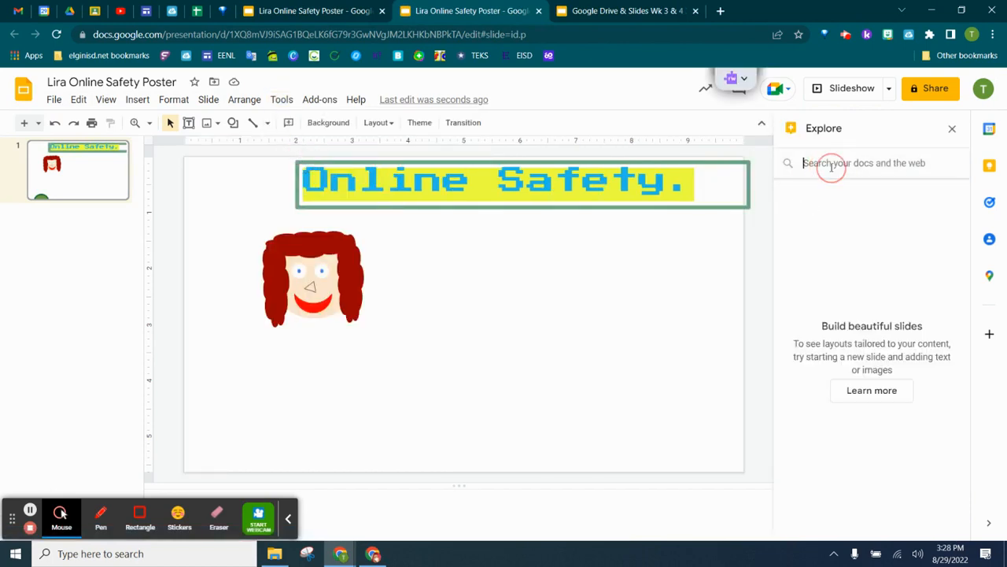
text(Online safety)
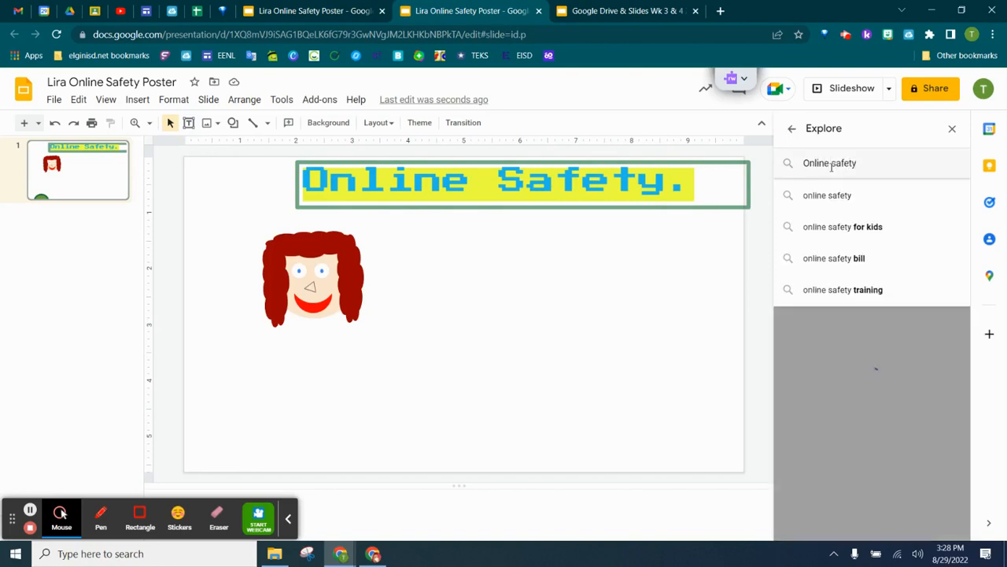
key(Return)
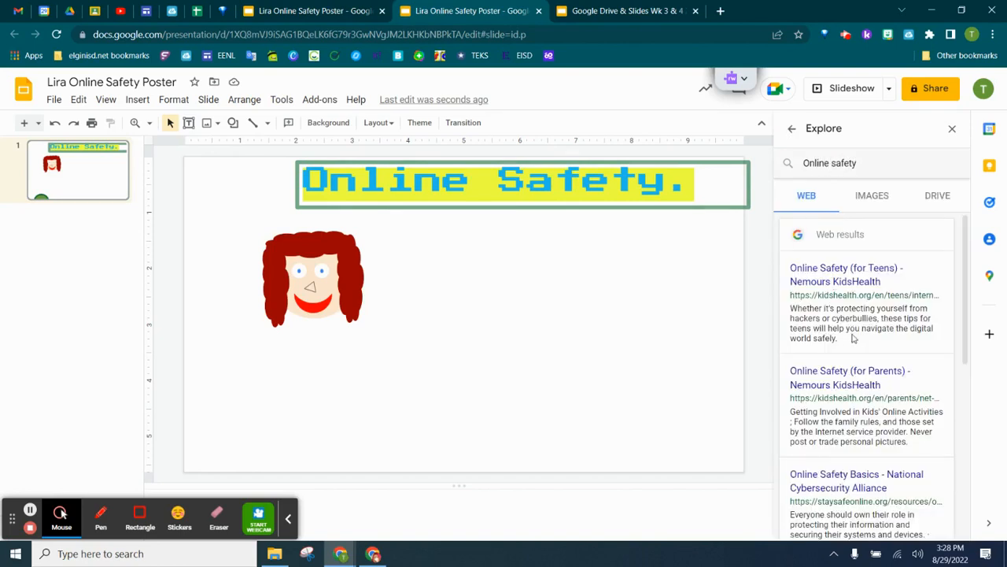
Step: Search for "Digital Citizenship" with Explore and look through its web and image results
scroll(854, 338, down, 3)
click(797, 164)
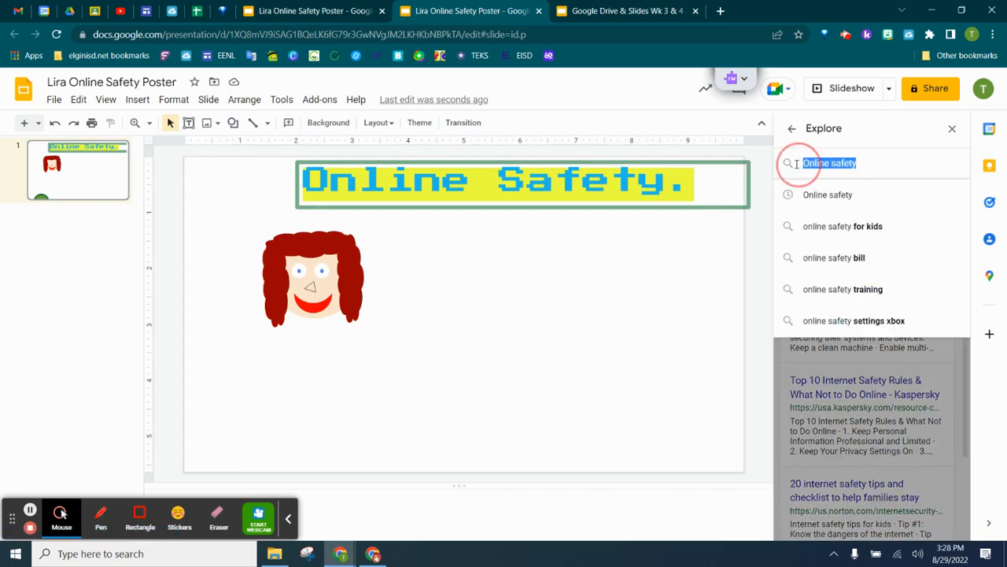
text(Digital Citizenship)
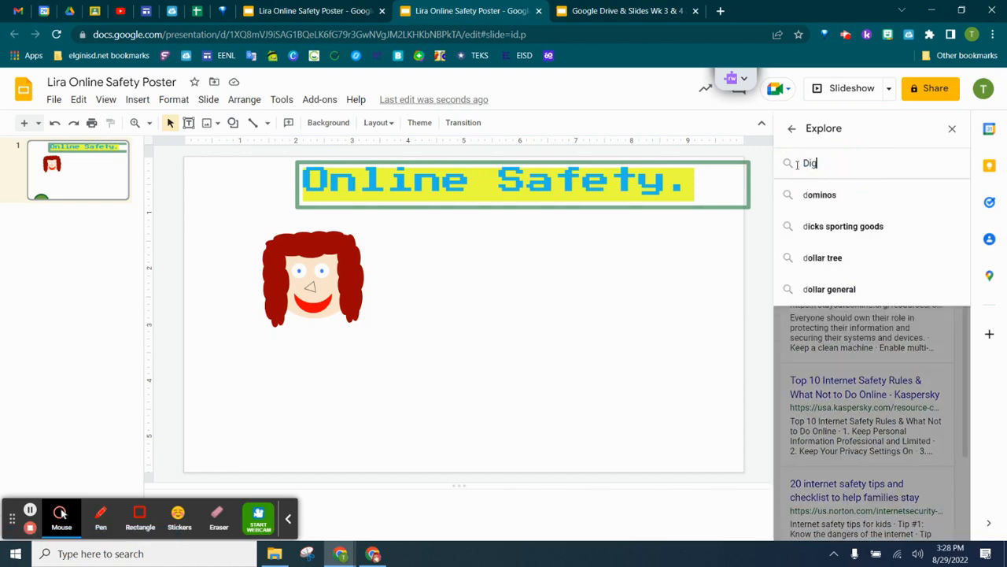
key(Return)
scroll(964, 503, down, 3)
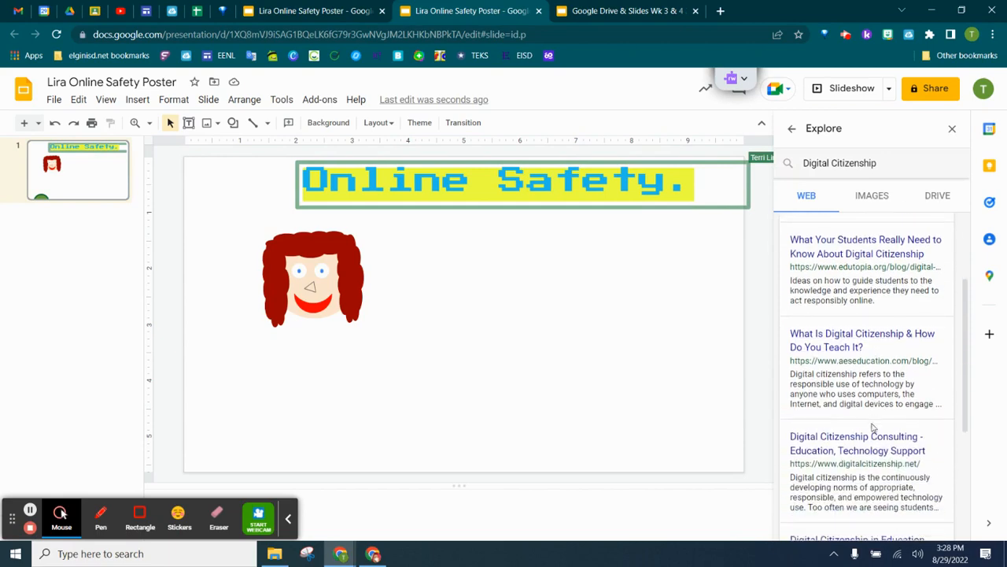
click(885, 203)
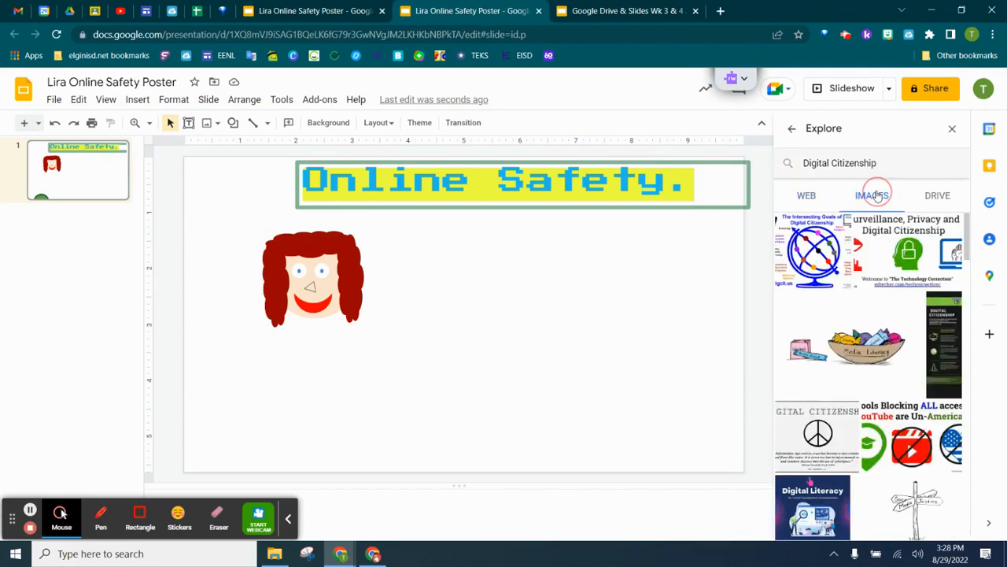
scroll(834, 385, down, 3)
scroll(839, 389, down, 8)
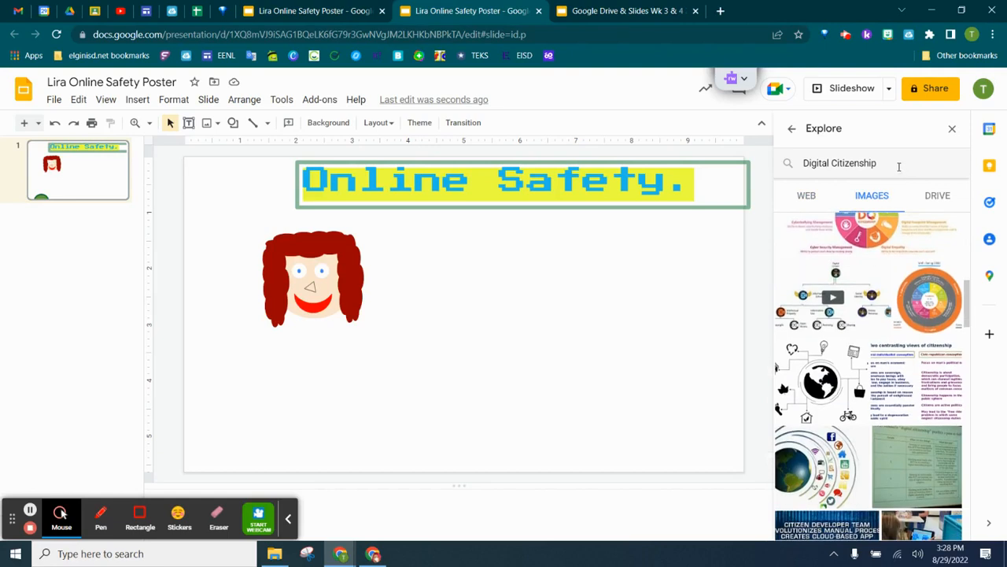
Step: Extend the Explore image search to "Digital Citizenship transparent background"
click(898, 166)
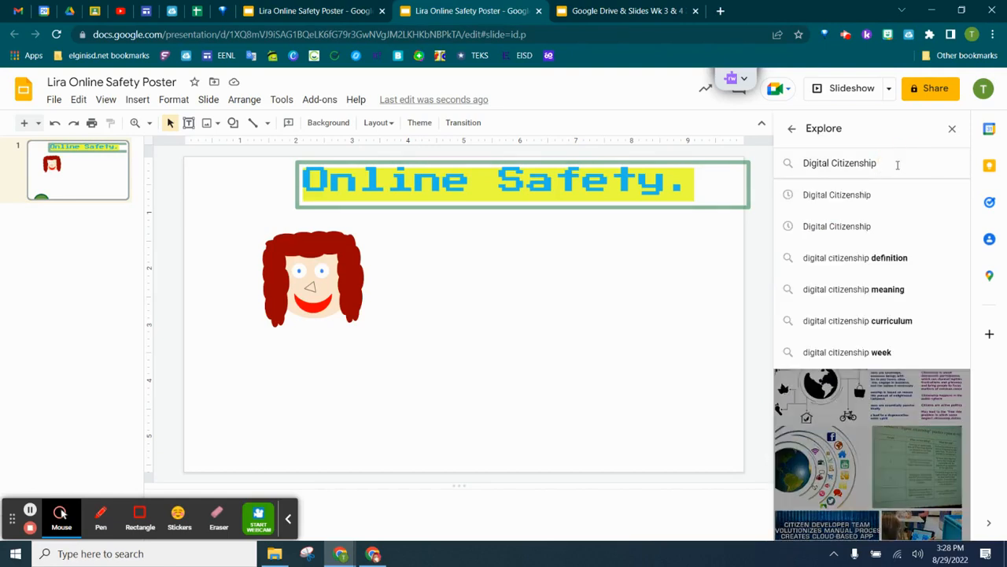
text(trans)
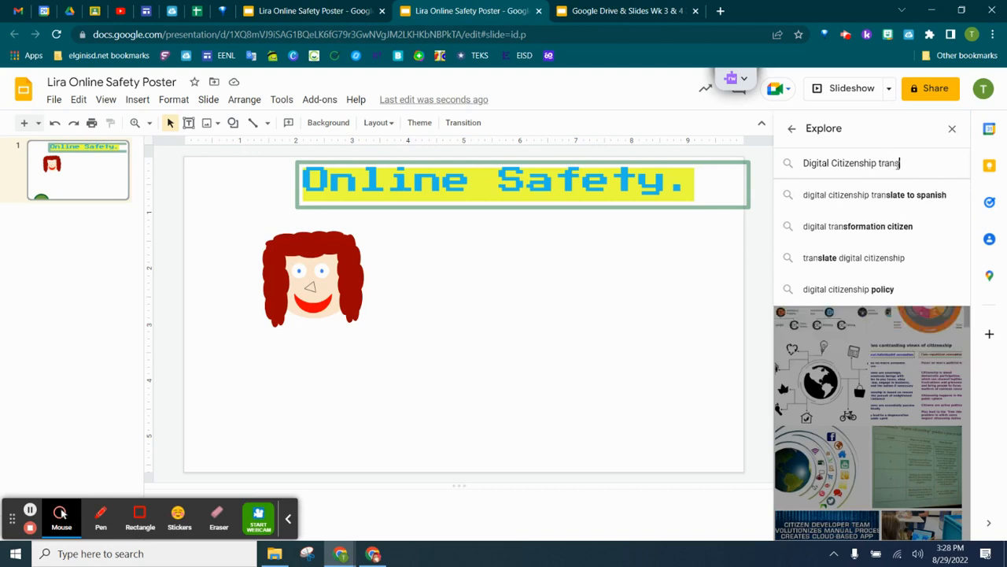
text(parent backgr)
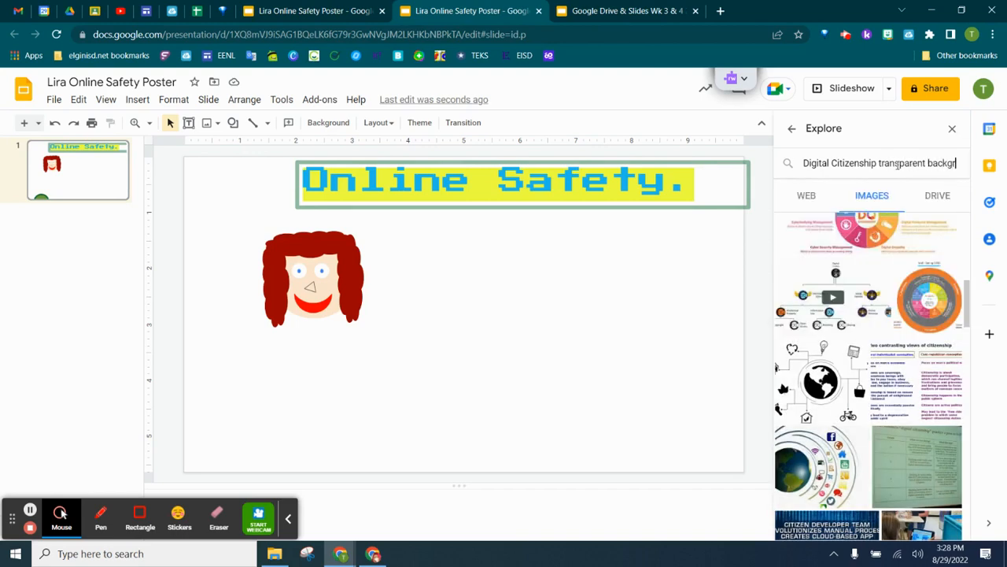
text(ound)
key(Return)
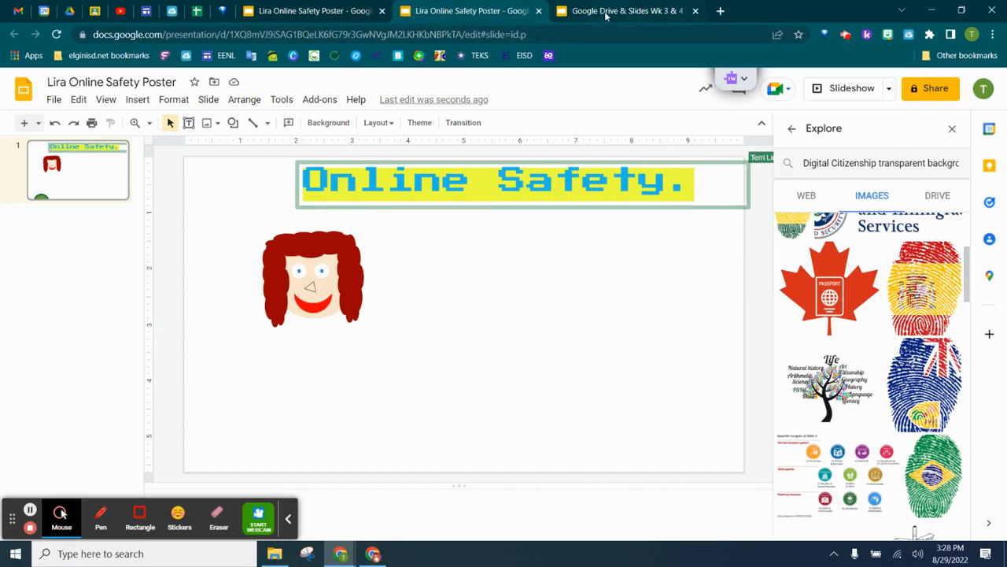
Step: Open the "5 Influences Of Digital Citizenship" clipart from the web results and look over its page
click(810, 210)
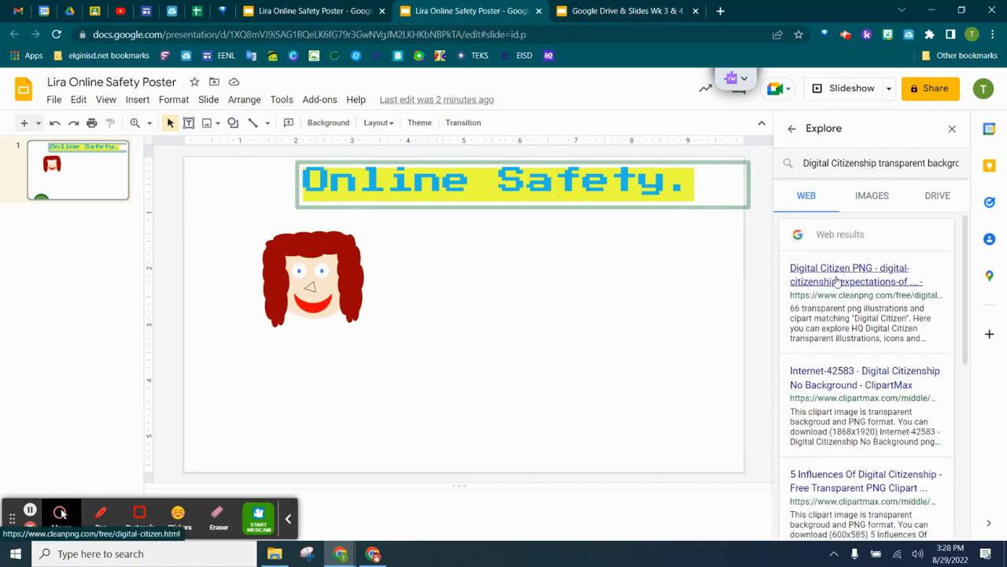
scroll(832, 393, down, 1)
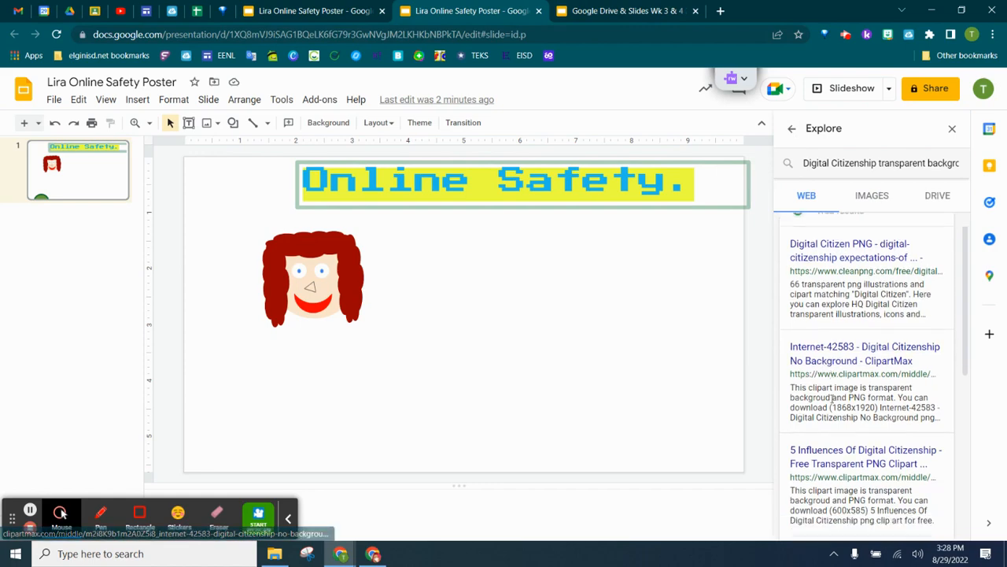
scroll(832, 399, down, 2)
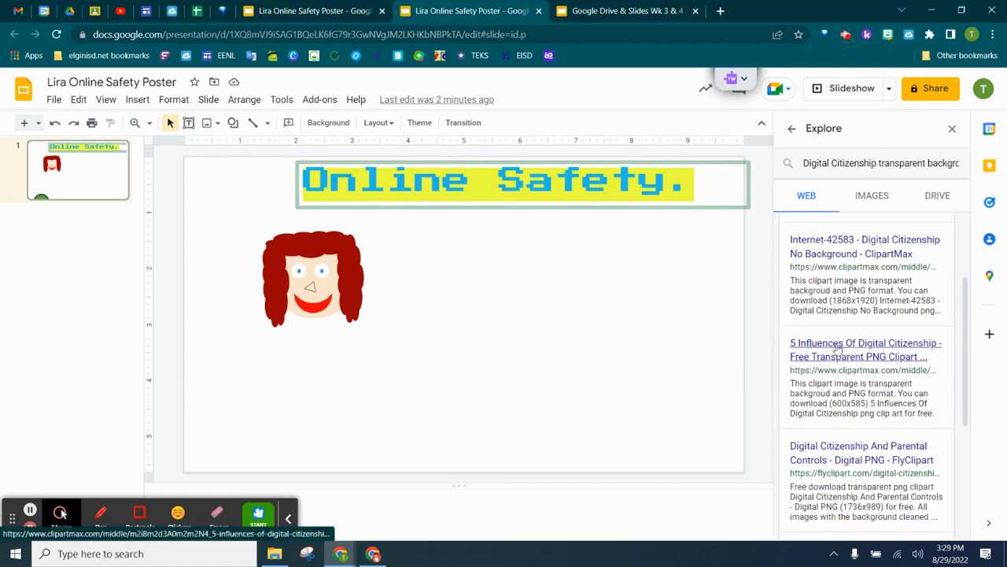
click(879, 348)
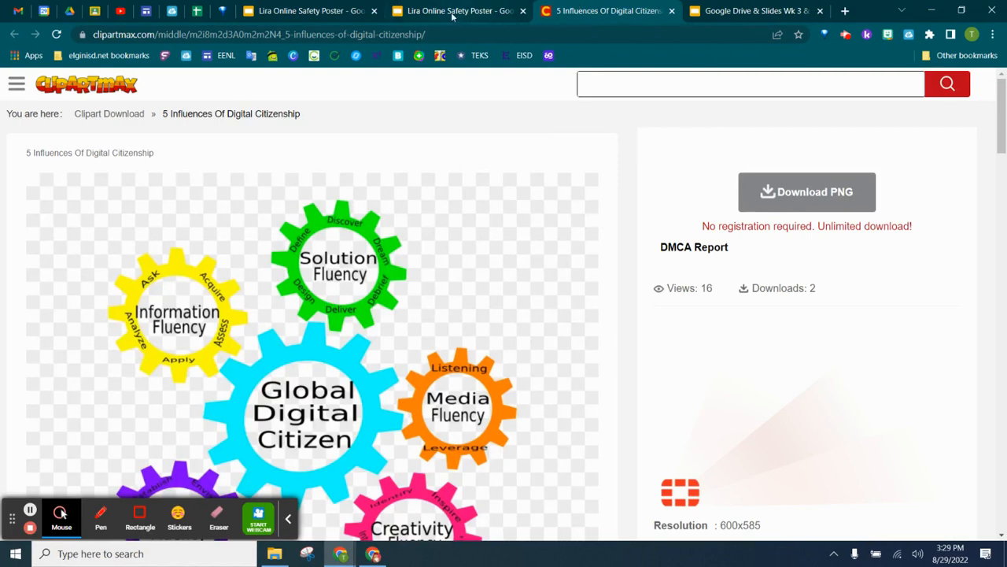
scroll(211, 282, down, 3)
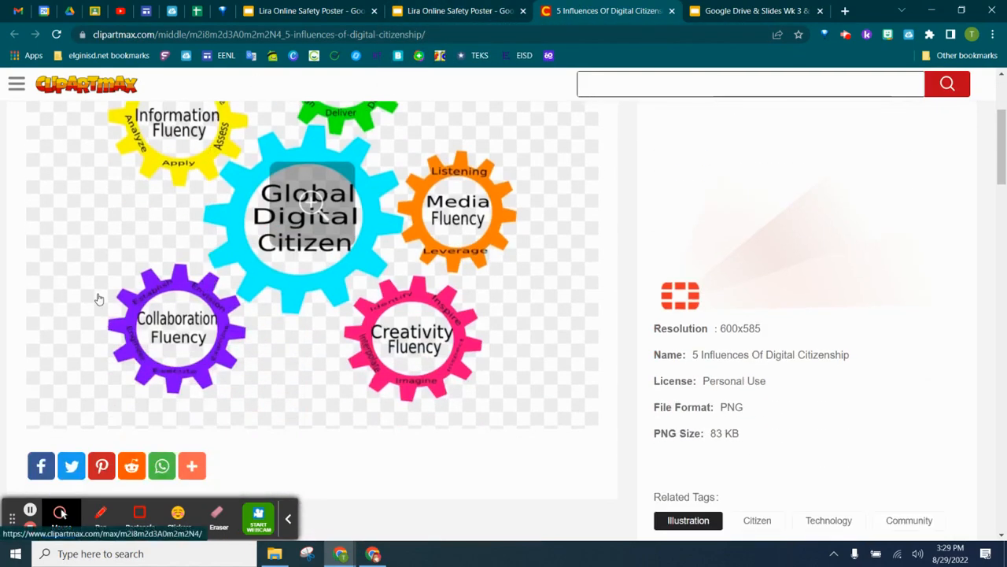
scroll(99, 299, up, 3)
scroll(389, 290, down, 3)
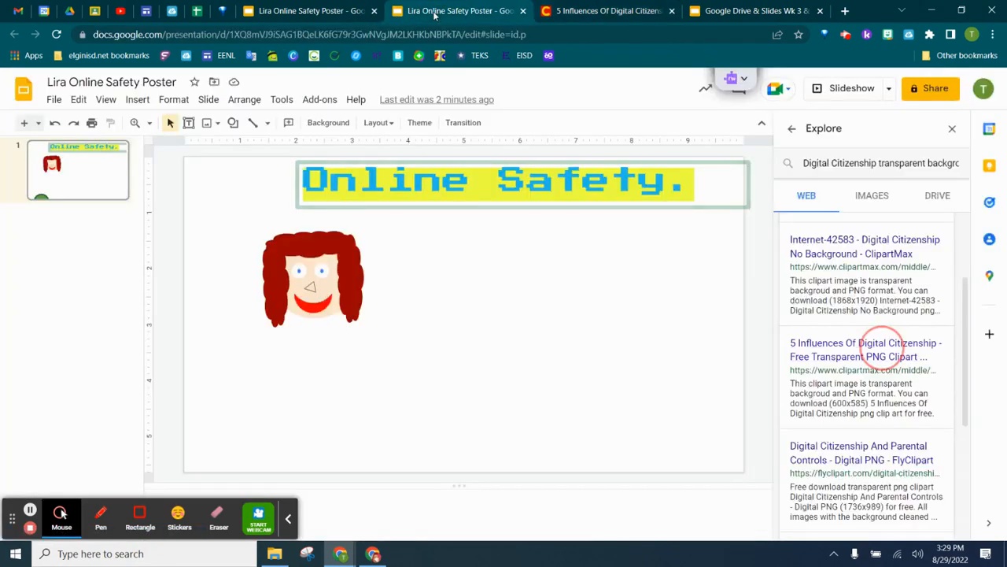
Step: From the poster's web results, open the "Digital Citizenship And Parental Controls" FlyClipart page, then return to the other open copy of the poster
click(441, 11)
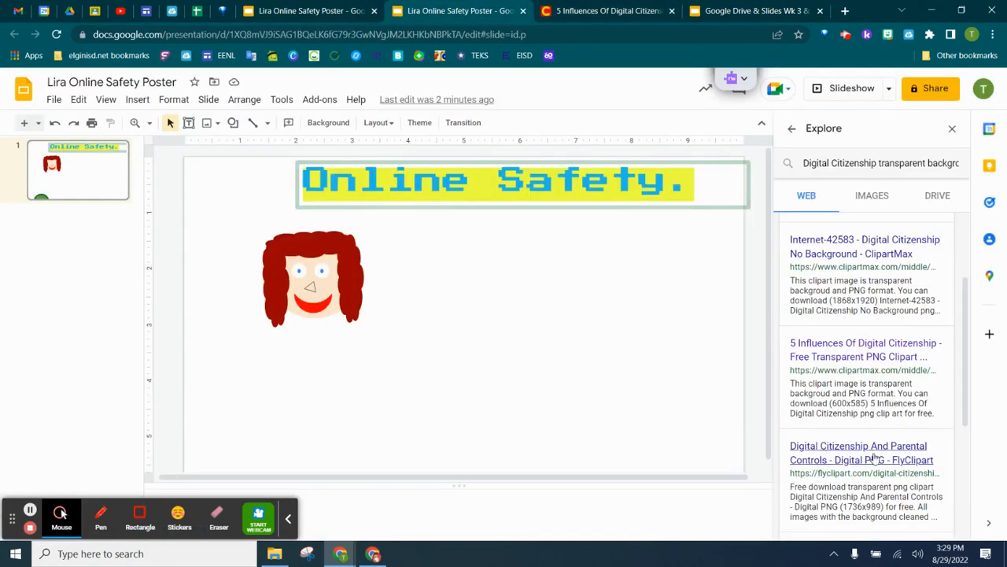
scroll(875, 460, down, 2)
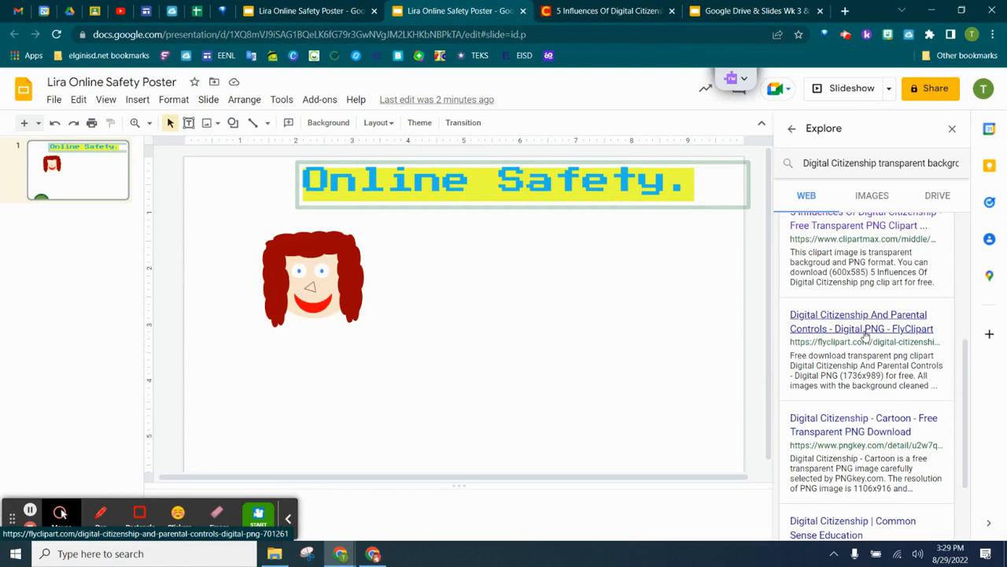
click(864, 325)
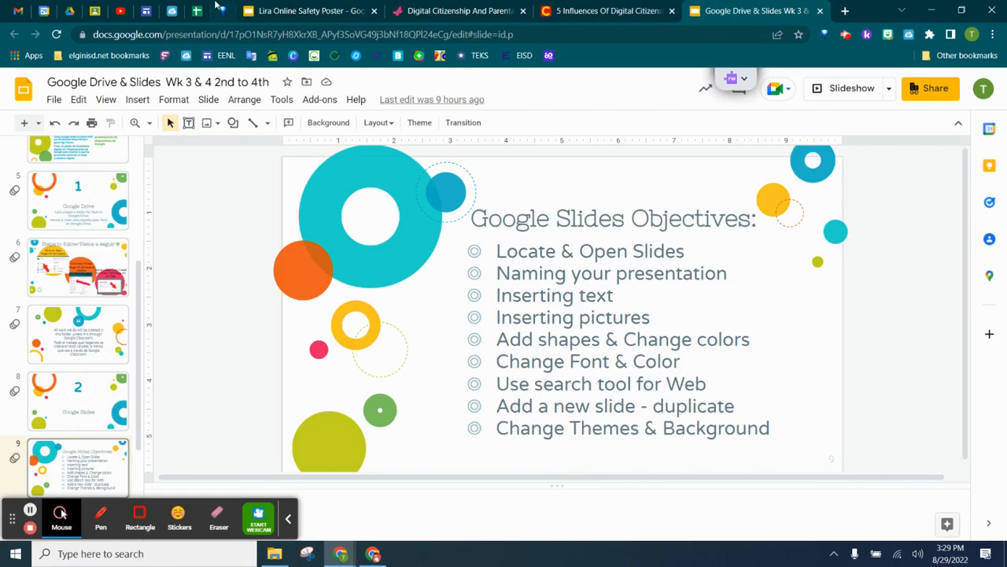
click(291, 11)
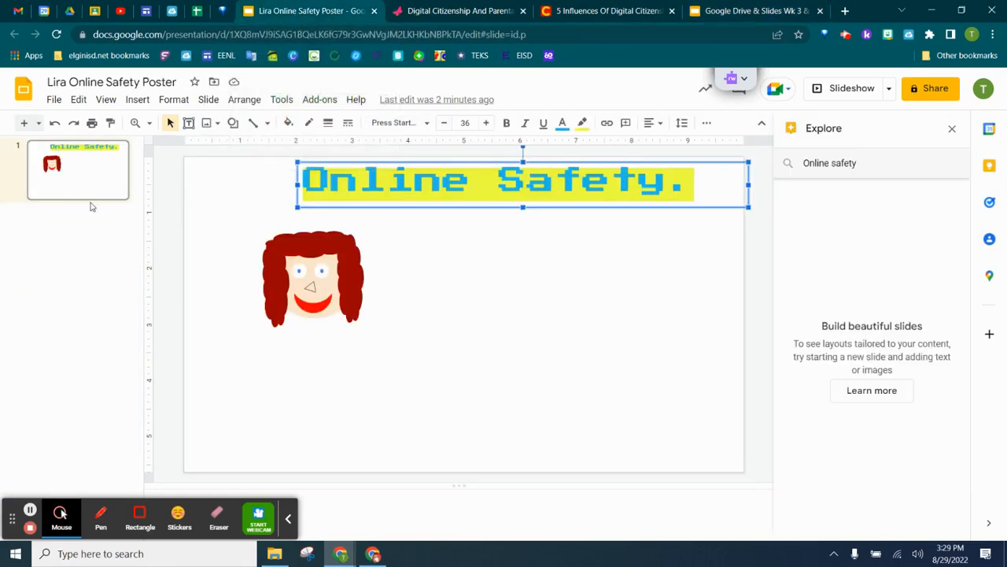